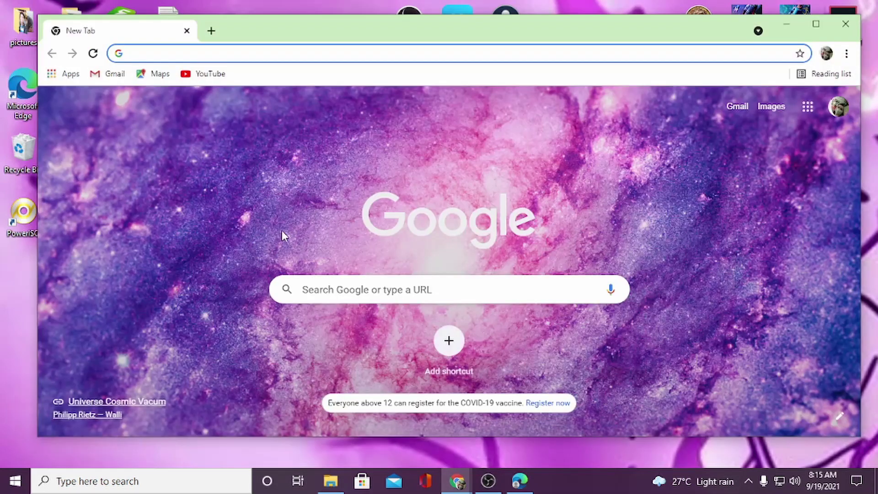
# Step: Go to google.com in the browser
pyautogui.click(305, 289)
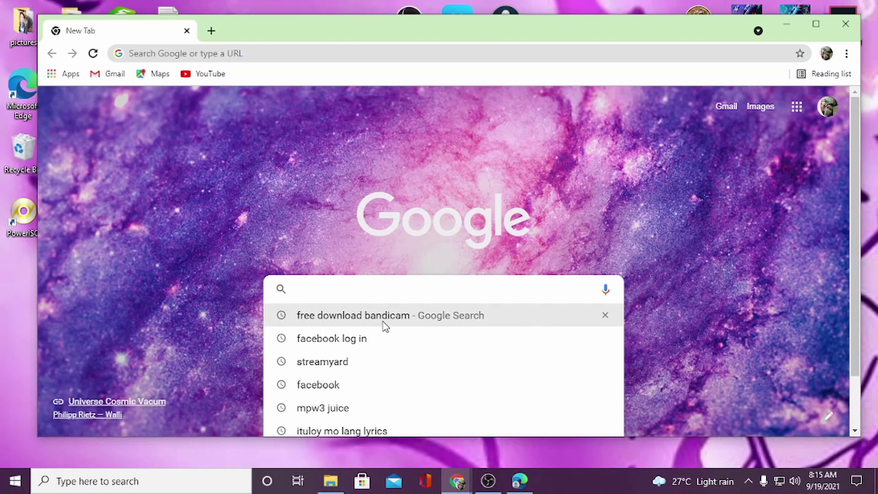
pyautogui.click(212, 54)
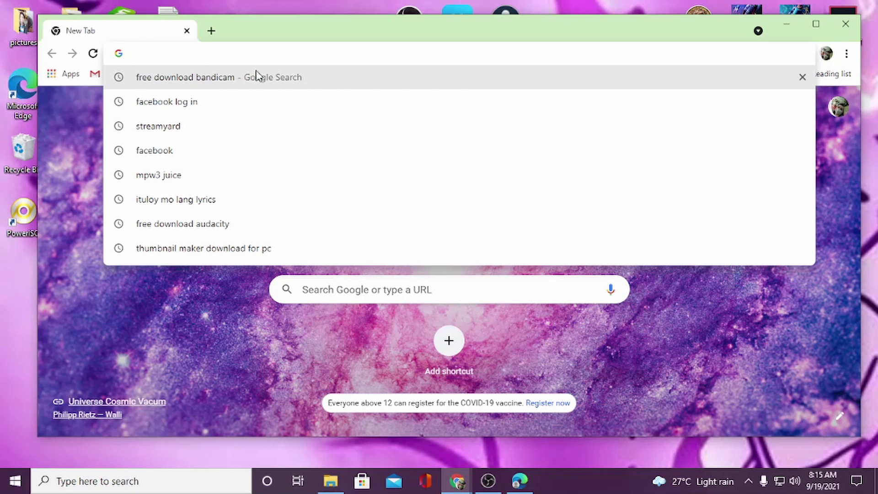
pyautogui.write('google.com')
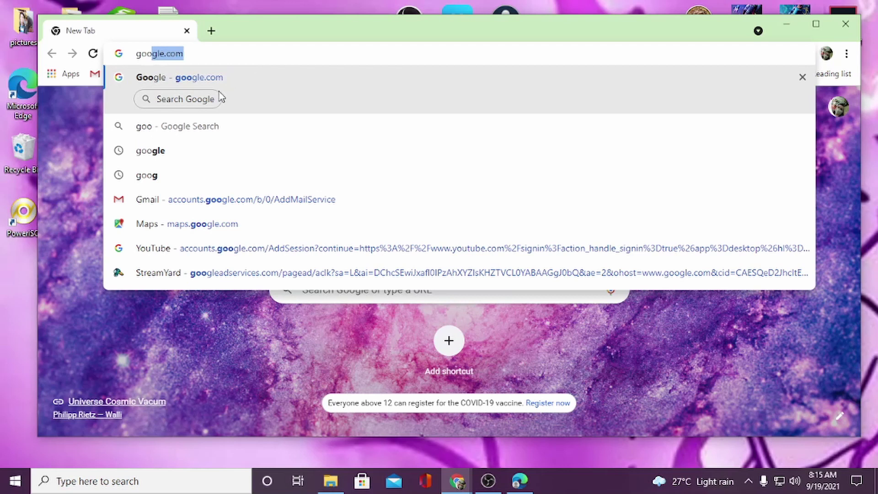
pyautogui.click(208, 78)
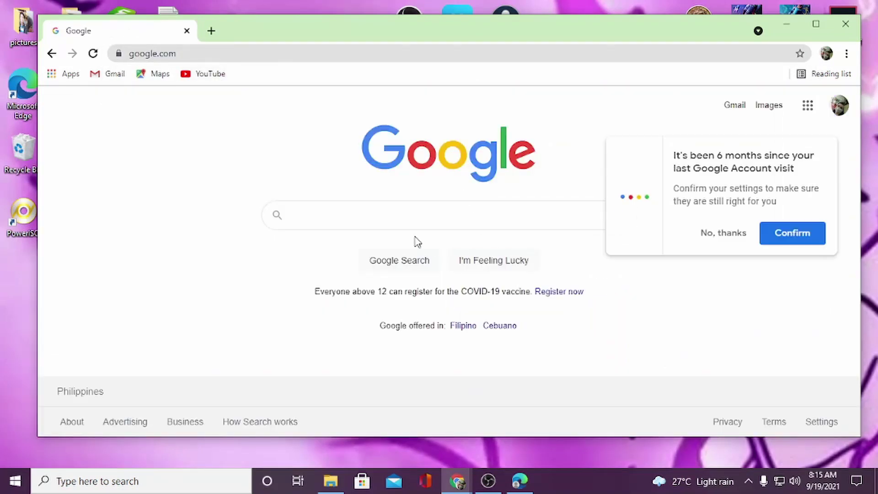
# Step: Search Google for "free download bandicam" and open the "Free Screen Recorder - Bandicam" result
pyautogui.click(319, 221)
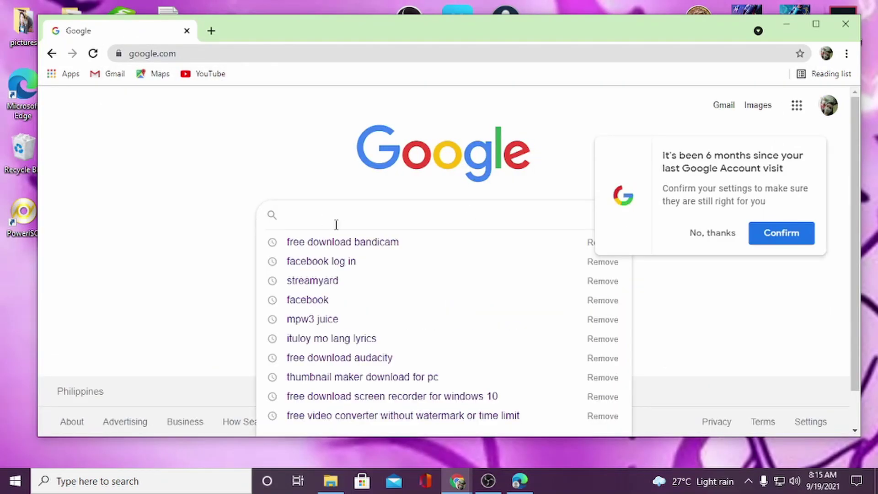
pyautogui.write('free')
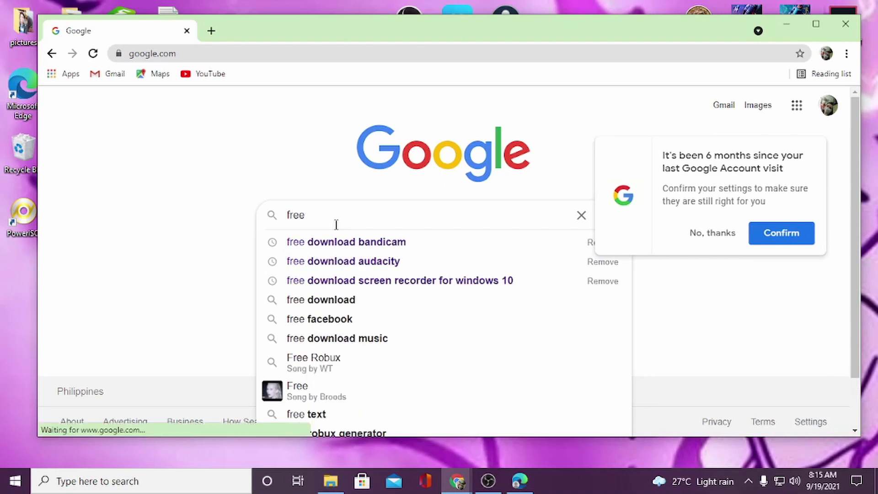
pyautogui.click(370, 242)
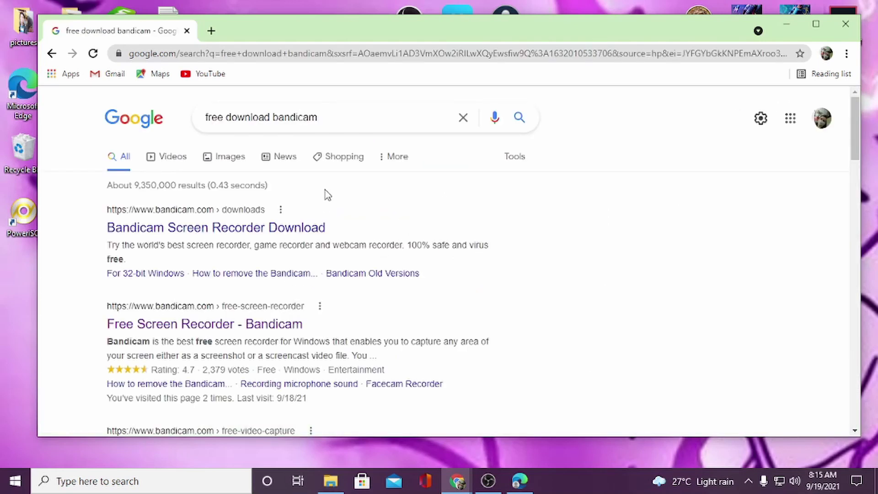
pyautogui.scroll(-2, 221, 204)
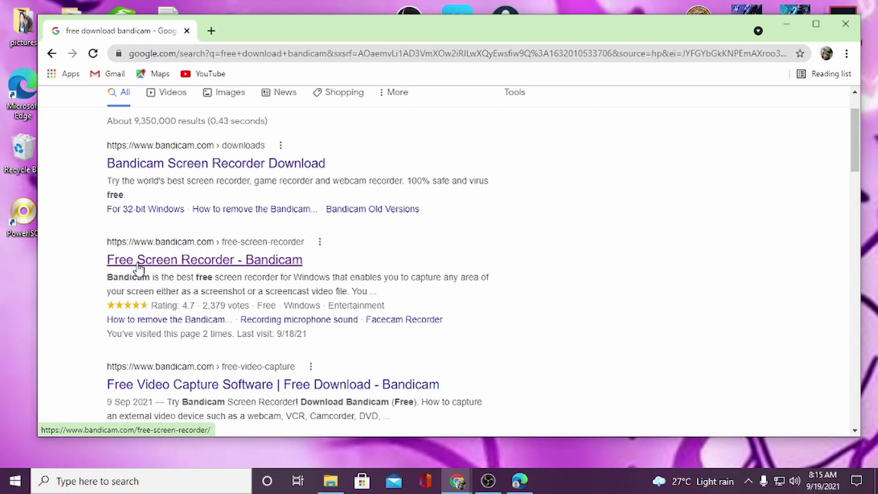
pyautogui.click(169, 268)
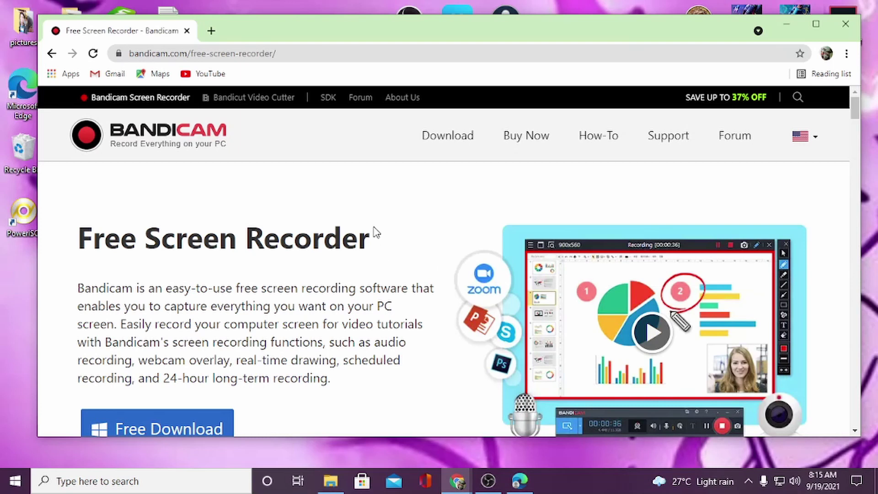
# Step: Look through the feature descriptions on Bandicam's Free Screen Recorder page
pyautogui.scroll(-1, 374, 232)
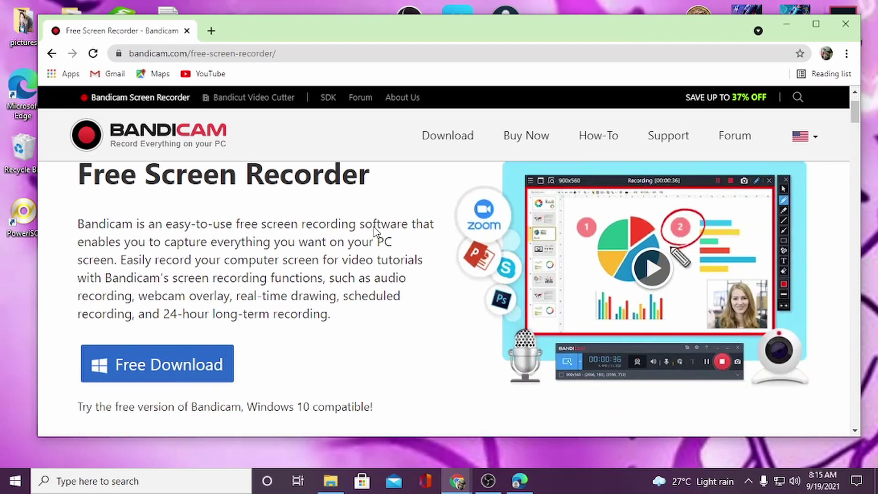
pyautogui.scroll(-2, 375, 227)
pyautogui.scroll(-8, 375, 232)
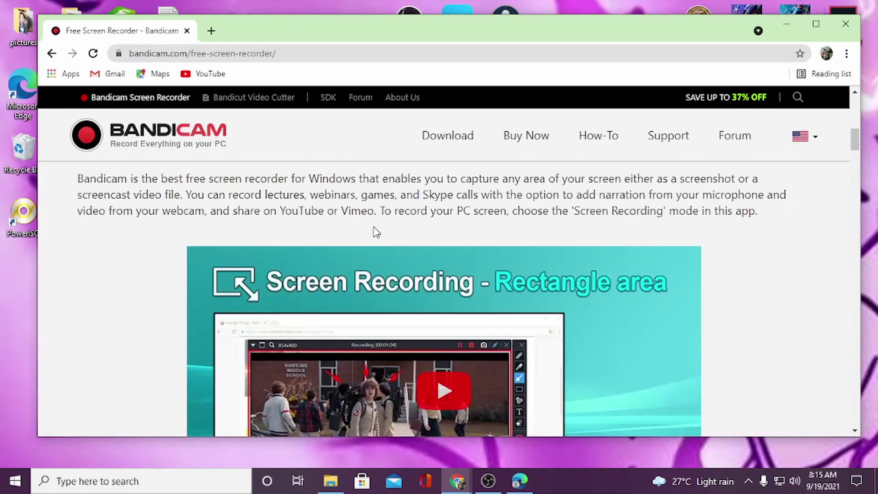
pyautogui.scroll(3, 375, 232)
pyautogui.scroll(-1, 375, 232)
pyautogui.scroll(-12, 374, 233)
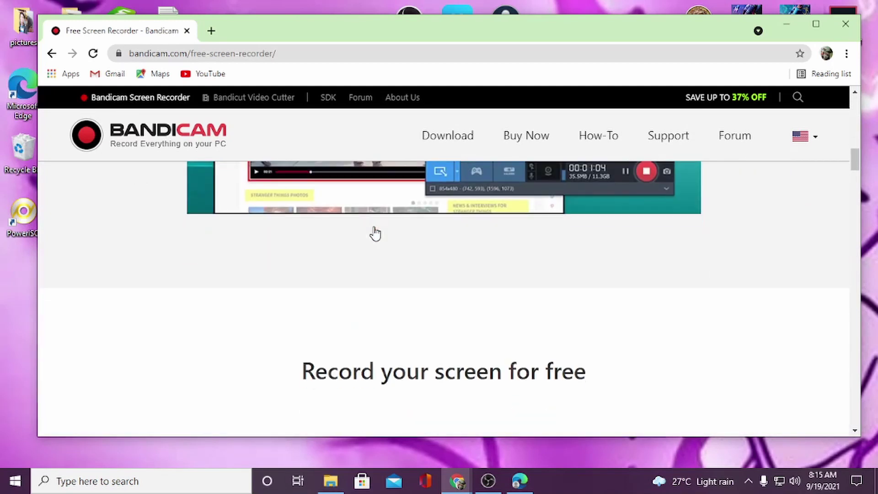
pyautogui.scroll(-8, 374, 231)
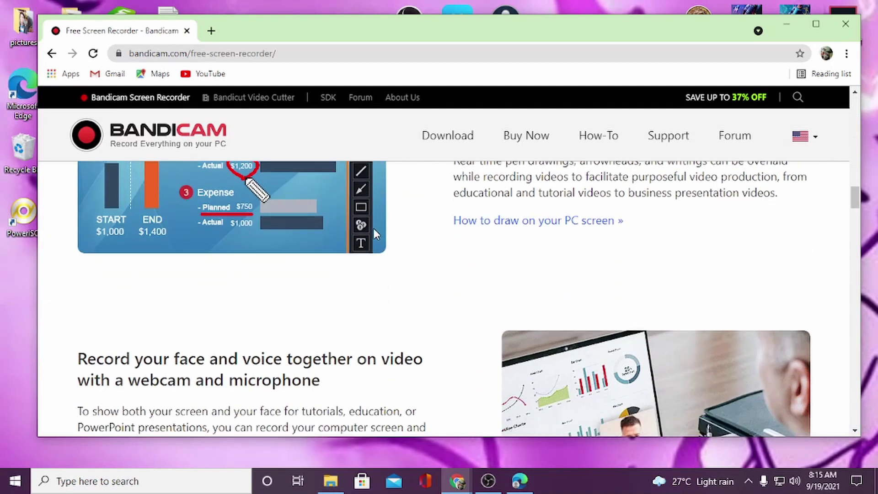
pyautogui.scroll(-8, 376, 234)
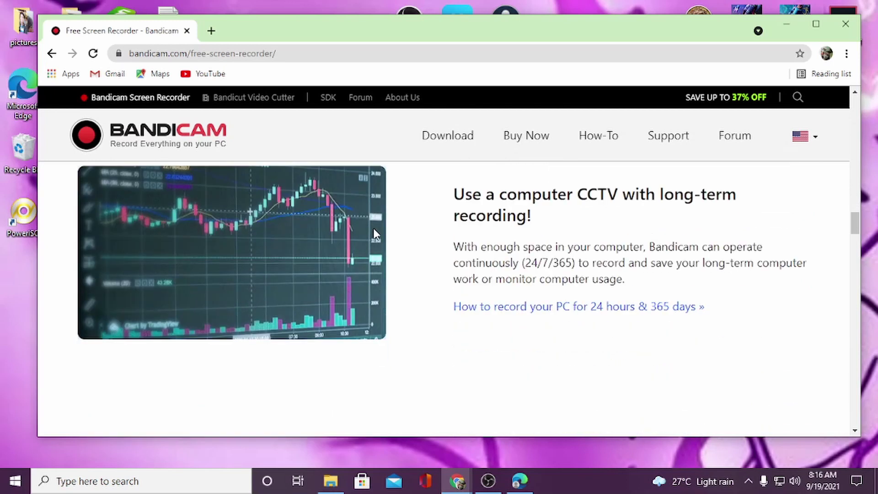
pyautogui.scroll(-3, 375, 234)
pyautogui.scroll(9, 377, 235)
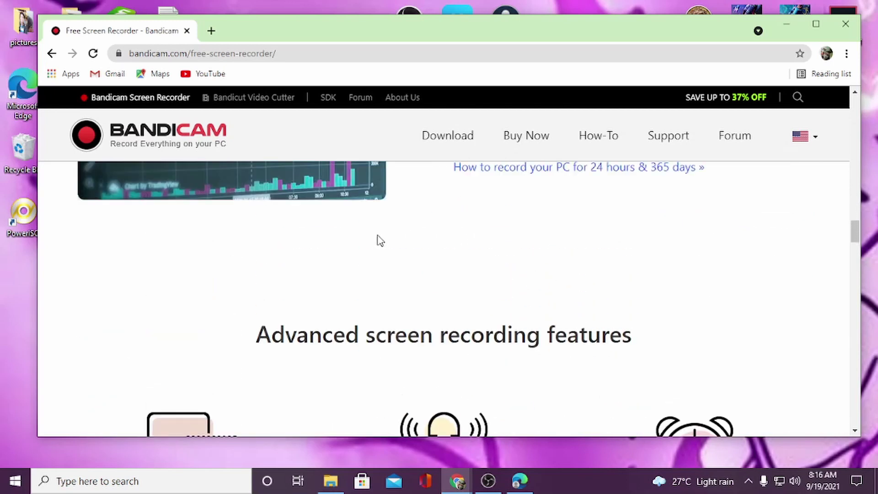
pyautogui.scroll(15, 380, 240)
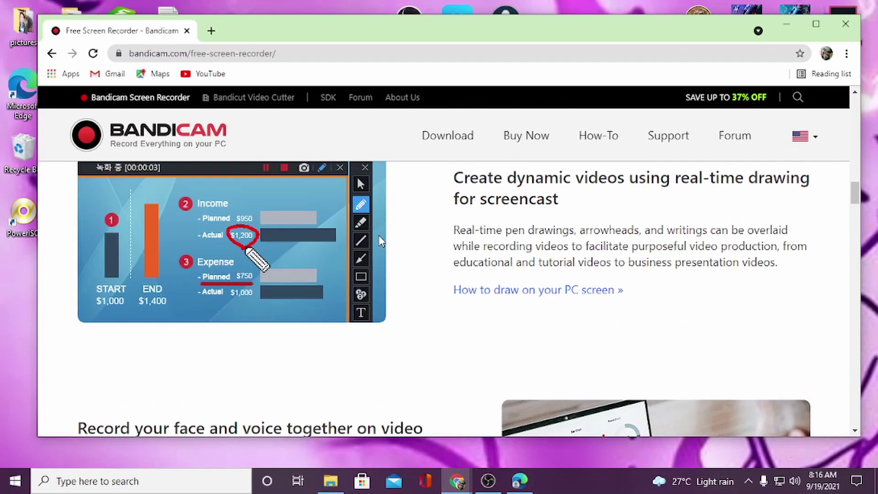
pyautogui.scroll(15, 380, 241)
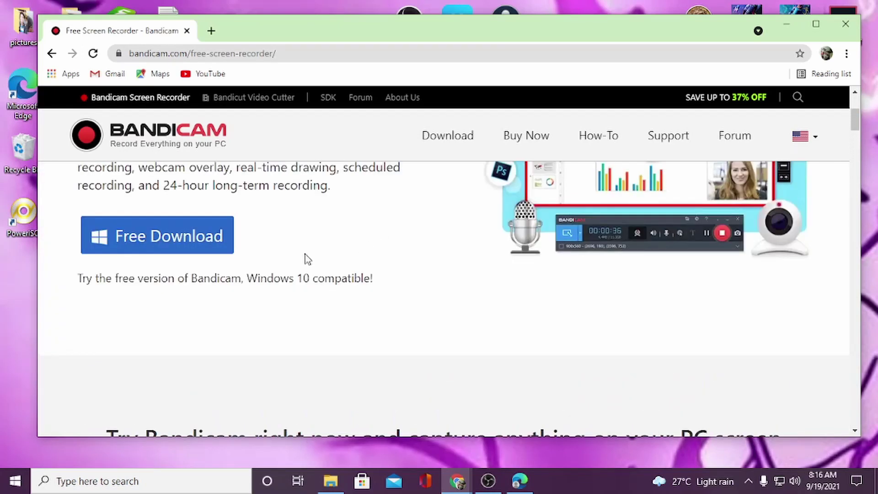
# Step: Download the free Bandicam setup file and check for it in the Downloads folder in File Explorer
pyautogui.click(157, 243)
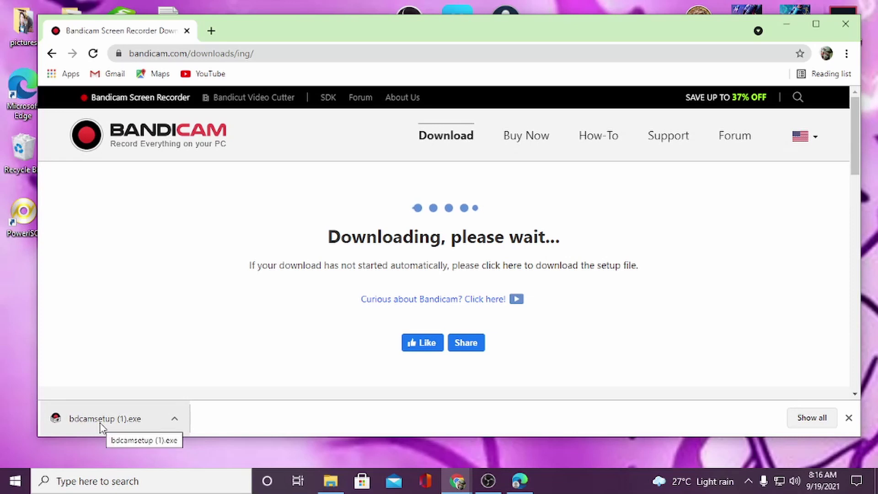
pyautogui.click(338, 488)
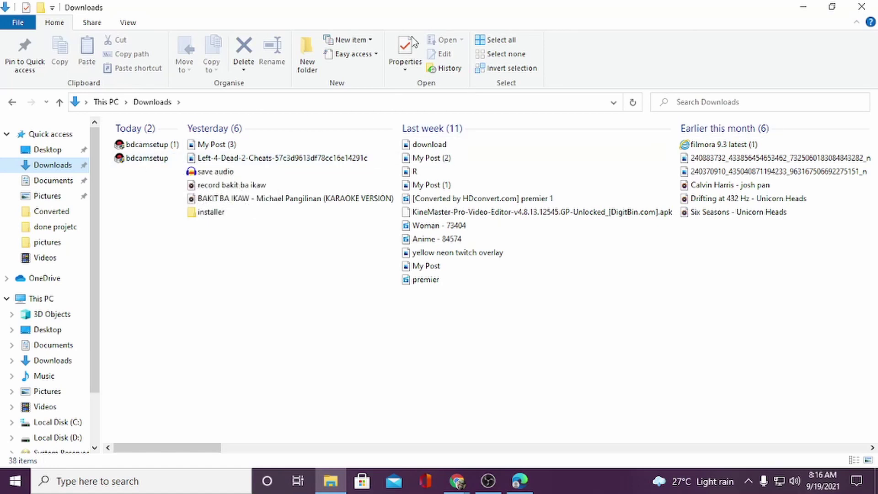
pyautogui.click(861, 6)
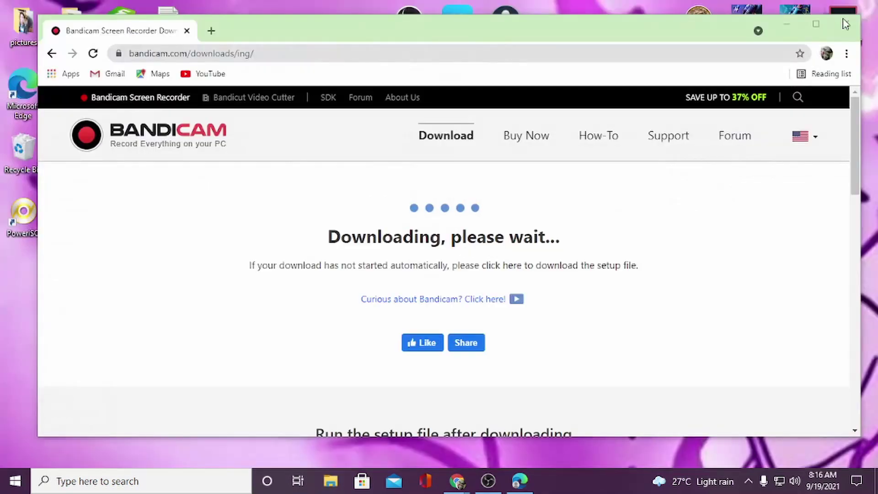
# Step: Minimize the browser and launch Bandicam from its desktop shortcut
pyautogui.click(786, 24)
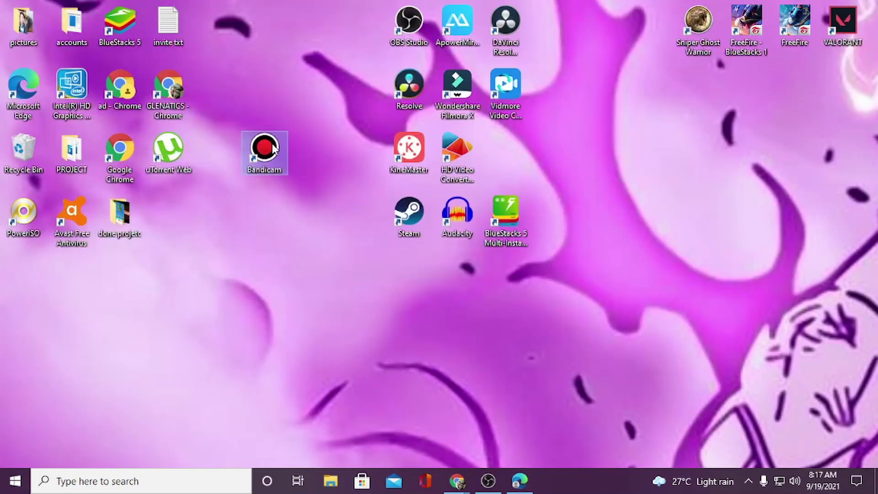
pyautogui.moveTo(270, 151); pyautogui.dragTo(317, 155)
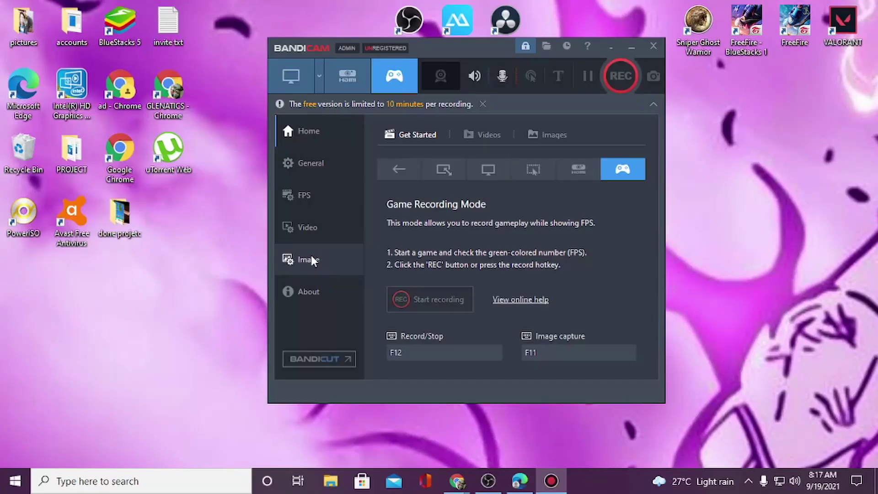
pyautogui.moveTo(448, 48); pyautogui.dragTo(399, 48)
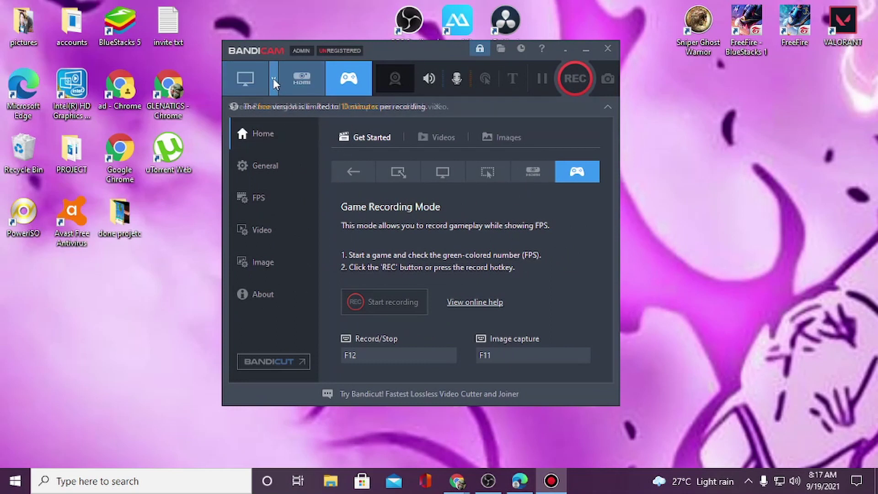
# Step: Leave game recording mode for the recording mode selection and reposition the Bandicam window on the desktop
pyautogui.click(353, 172)
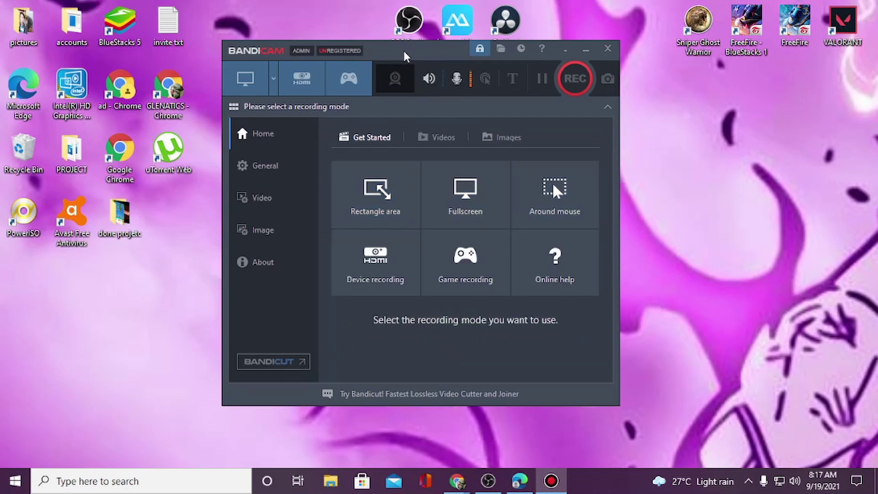
pyautogui.moveTo(404, 56)
pyautogui.mouseDown()
pyautogui.moveTo(438, 53)
pyautogui.moveTo(405, 65)
pyautogui.moveTo(397, 81)
pyautogui.moveTo(399, 66)
pyautogui.mouseUp()
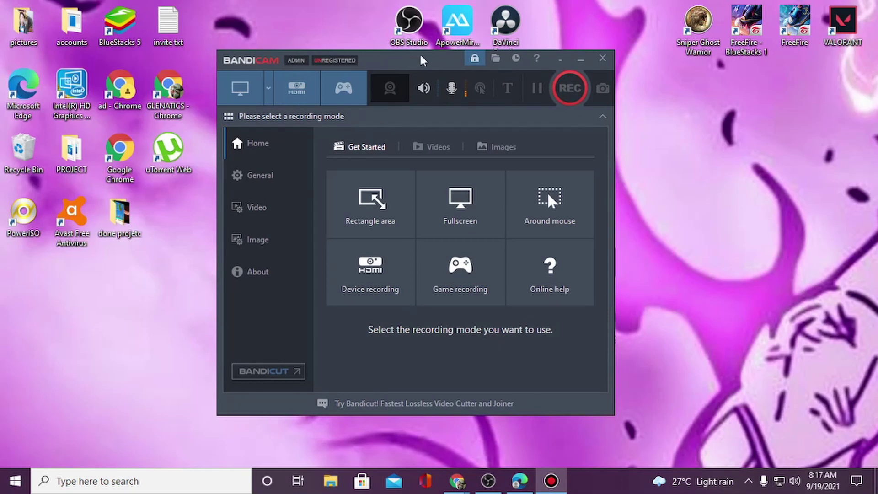
pyautogui.moveTo(420, 67)
pyautogui.mouseDown()
pyautogui.moveTo(463, 68)
pyautogui.moveTo(396, 70)
pyautogui.moveTo(508, 106)
pyautogui.moveTo(425, 78)
pyautogui.moveTo(434, 62)
pyautogui.mouseUp()
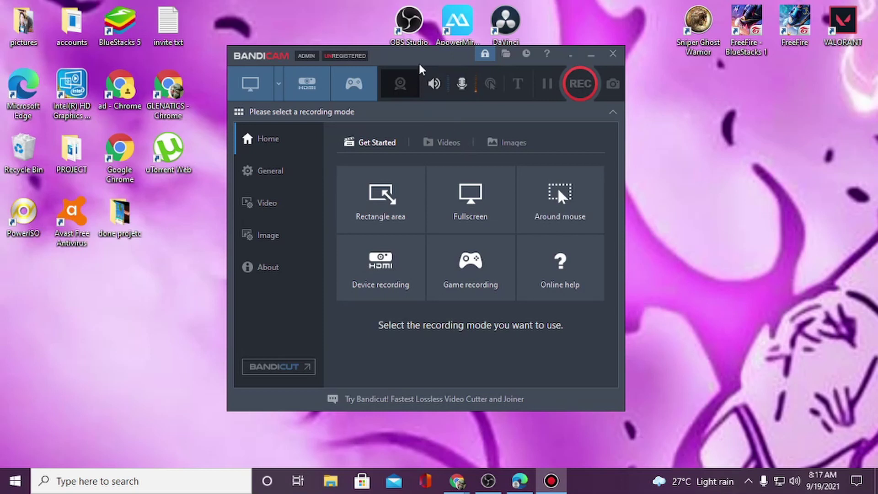
pyautogui.moveTo(417, 60); pyautogui.dragTo(398, 71)
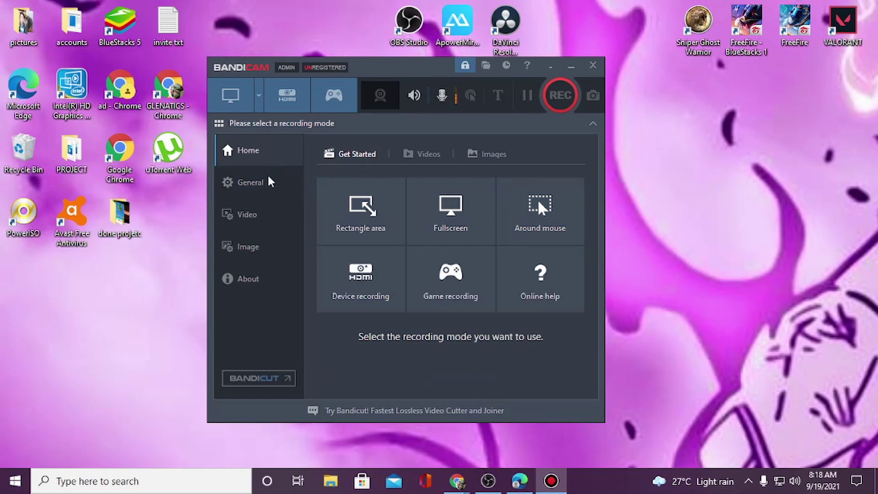
# Step: Set Bandicam's output folder for recordings to New Volume (F:) in the general options
pyautogui.click(257, 182)
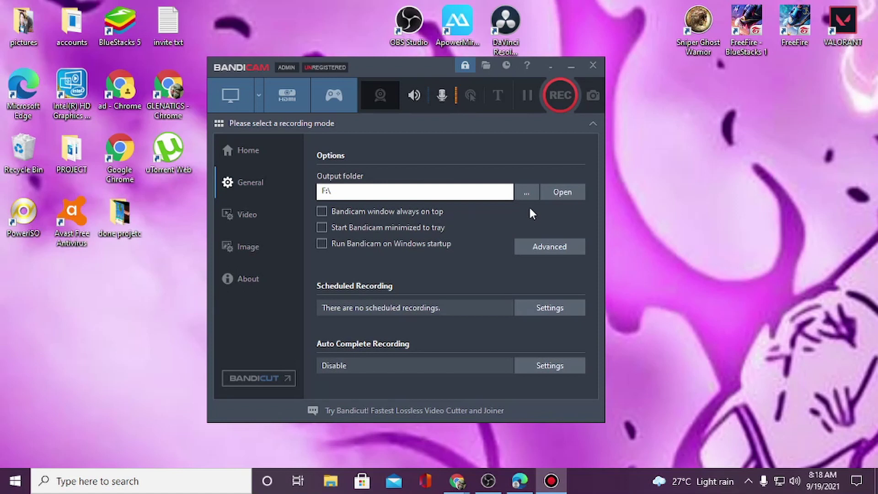
pyautogui.click(525, 190)
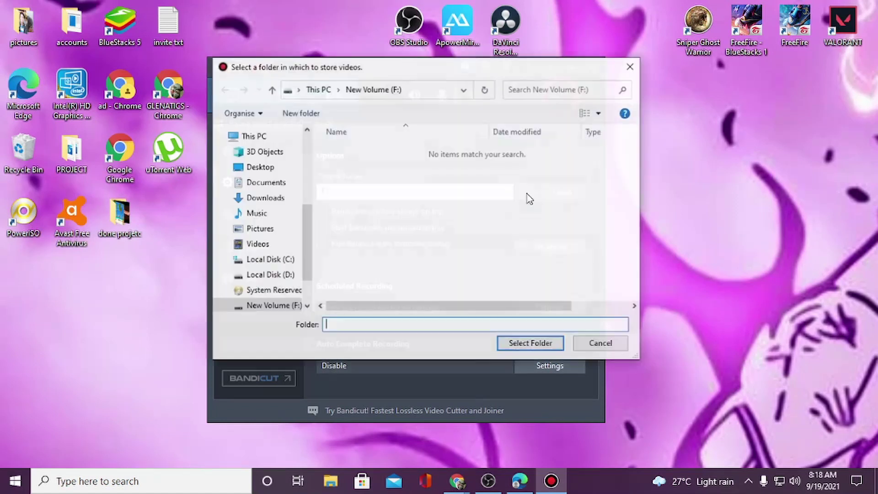
pyautogui.scroll(-1, 270, 254)
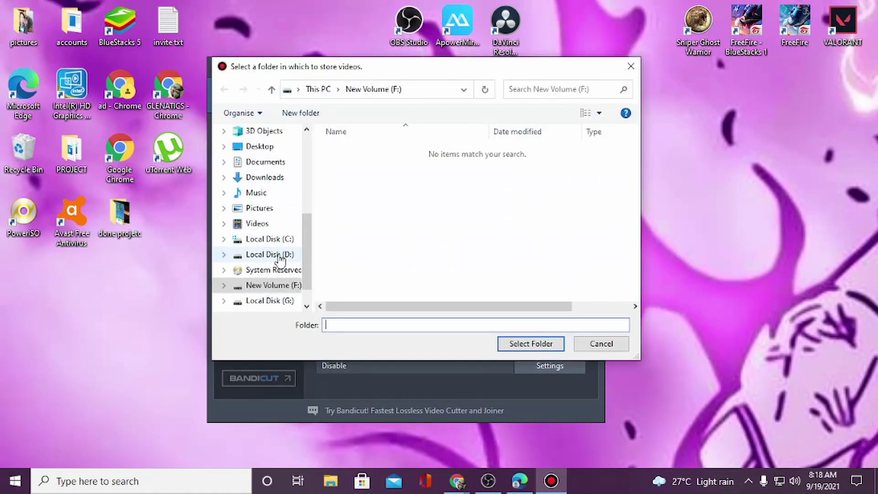
pyautogui.scroll(1, 281, 261)
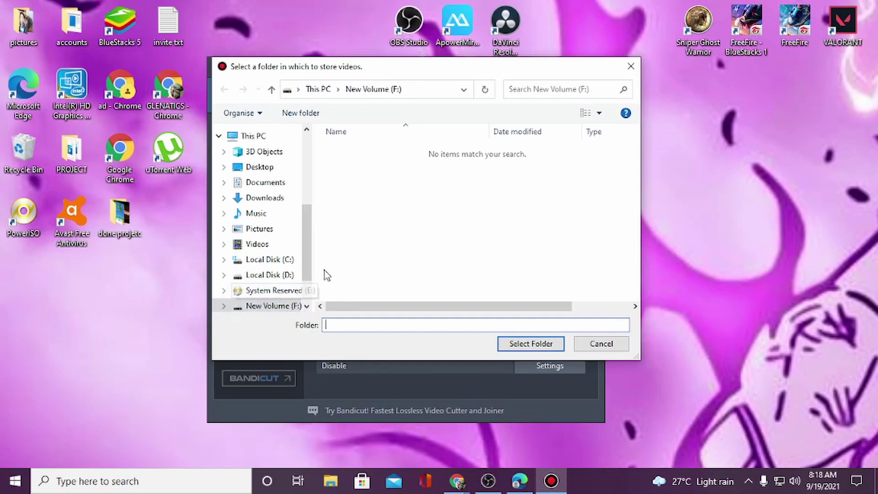
pyautogui.scroll(-1, 306, 256)
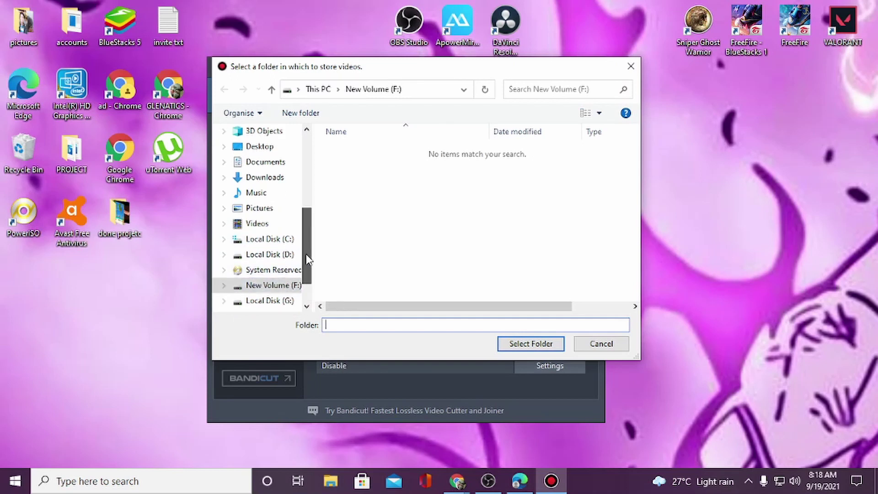
pyautogui.click(273, 286)
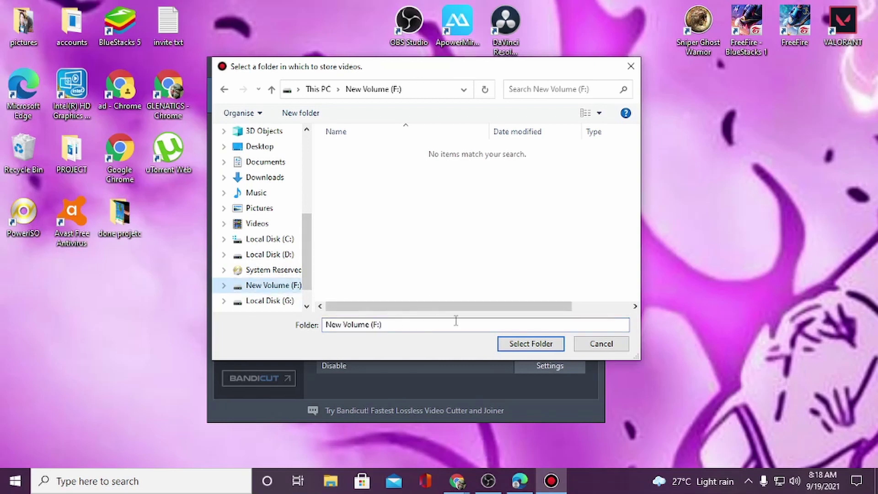
pyautogui.click(530, 343)
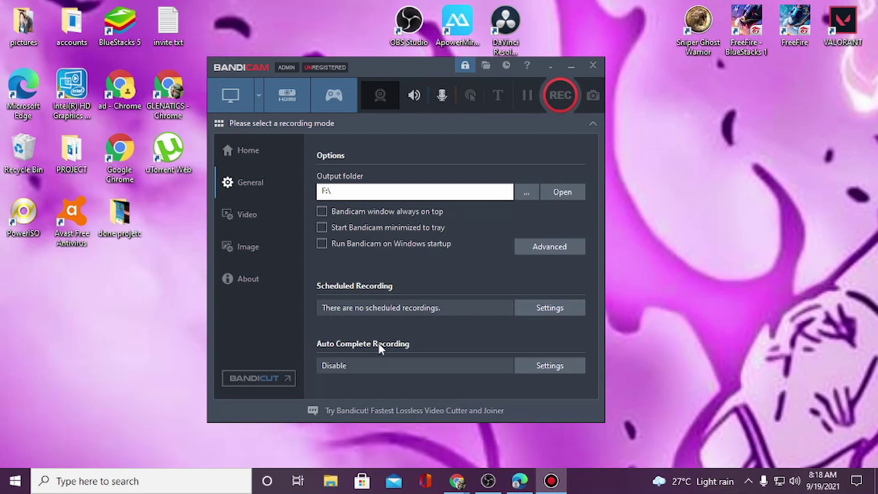
# Step: Examine the video sound settings for speakers and microphone, try a microphone volume of 70%, and view the image capture options
pyautogui.click(247, 215)
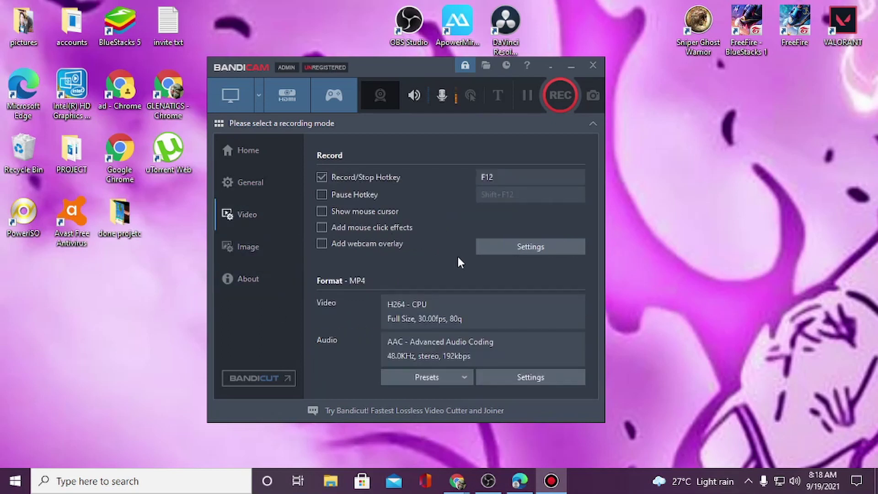
pyautogui.click(533, 248)
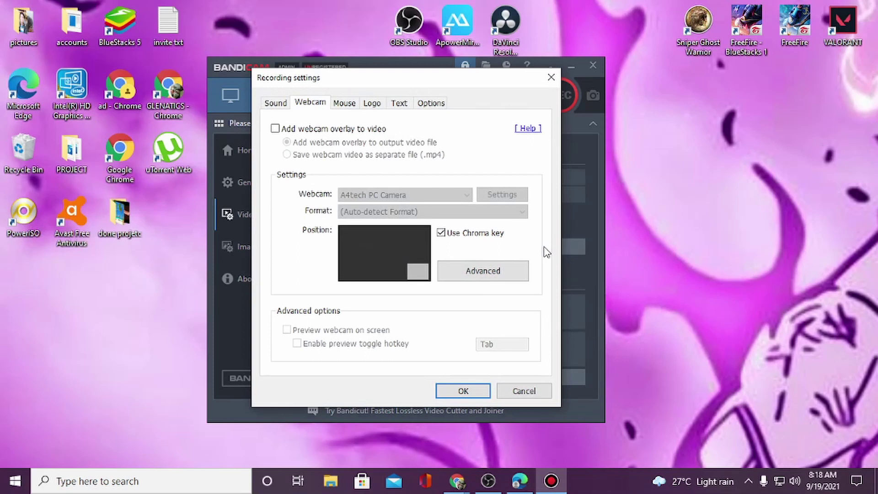
pyautogui.click(275, 104)
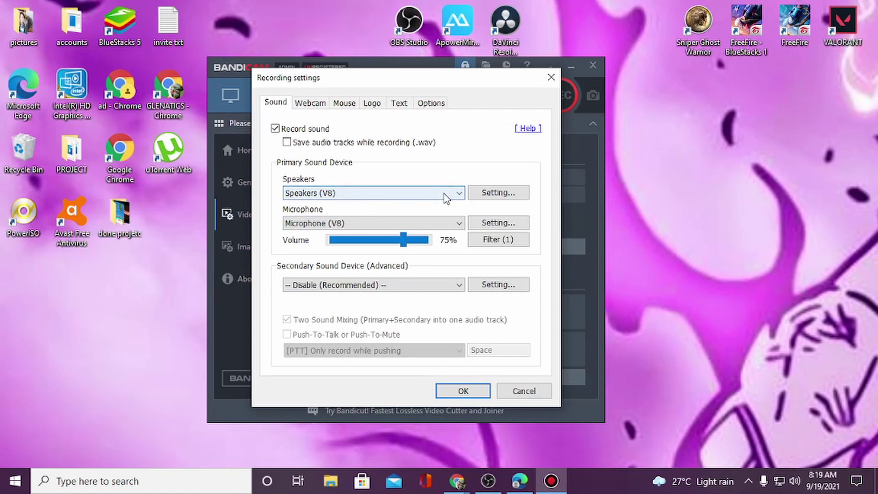
pyautogui.click(443, 195)
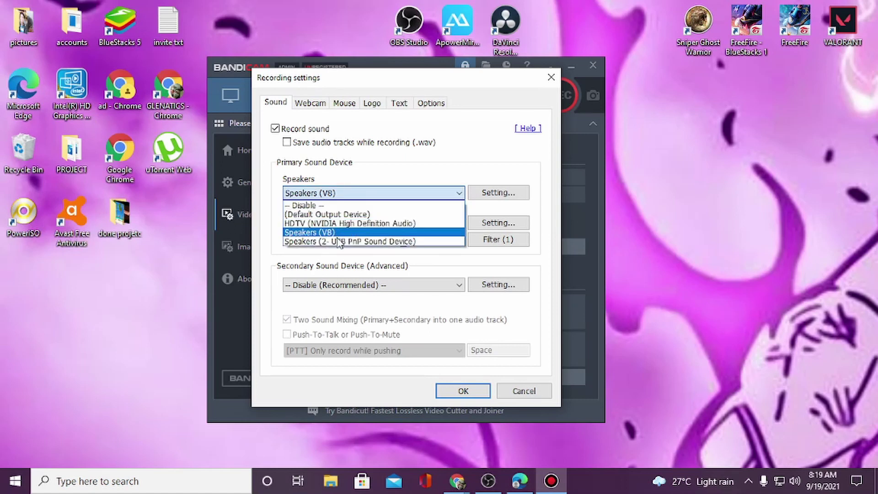
pyautogui.click(423, 190)
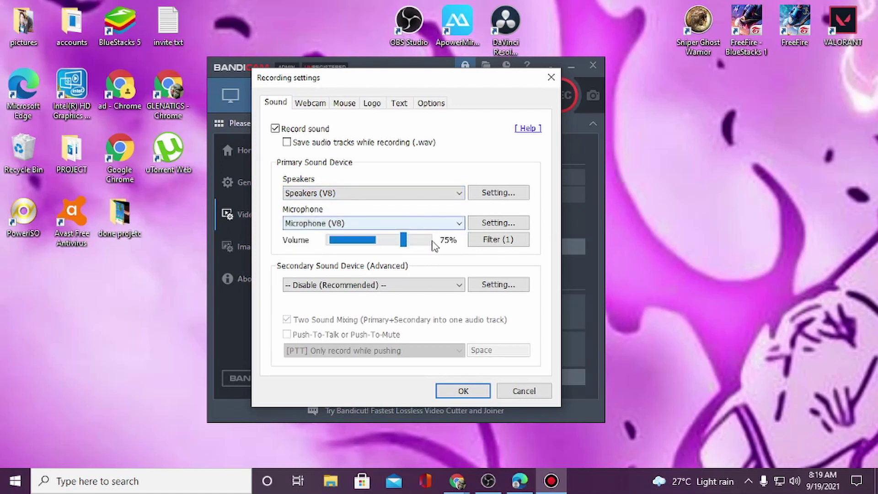
pyautogui.moveTo(402, 240)
pyautogui.mouseDown()
pyautogui.moveTo(378, 241)
pyautogui.moveTo(400, 245)
pyautogui.mouseUp()
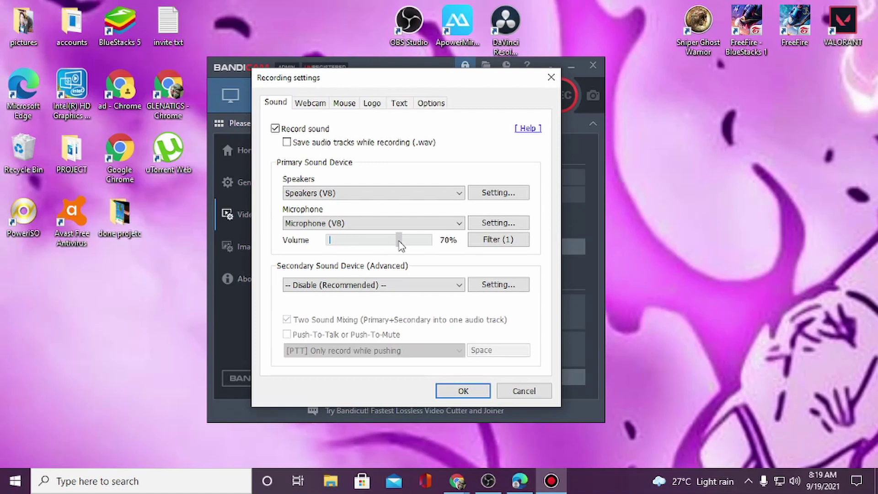
pyautogui.click(551, 77)
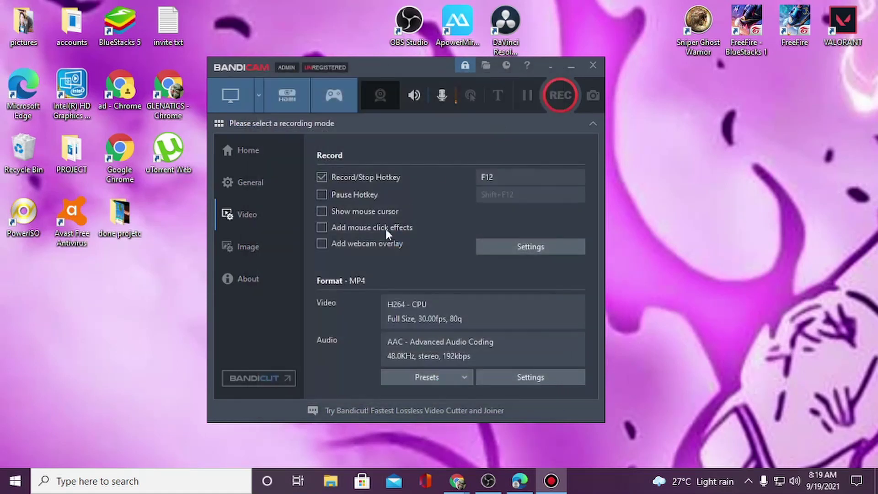
pyautogui.click(262, 256)
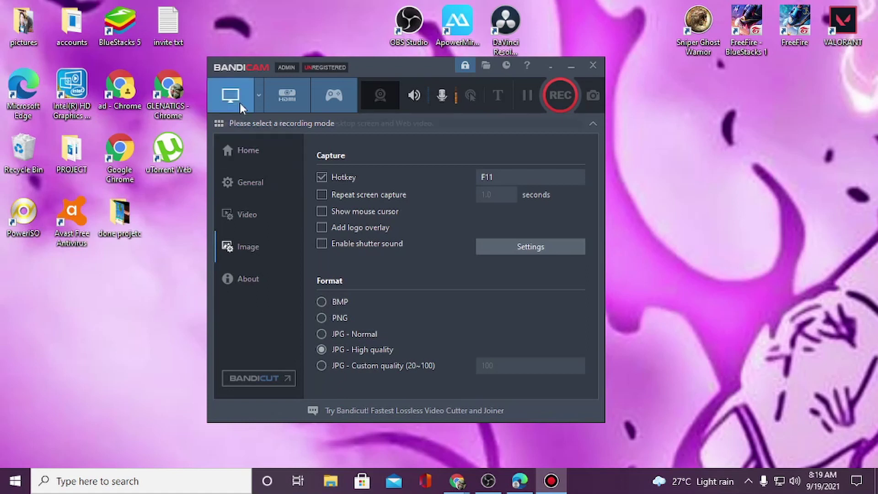
# Step: Choose the Rectangle area recording mode and move the capture frame and the Bandicam window apart on the desktop
pyautogui.click(244, 151)
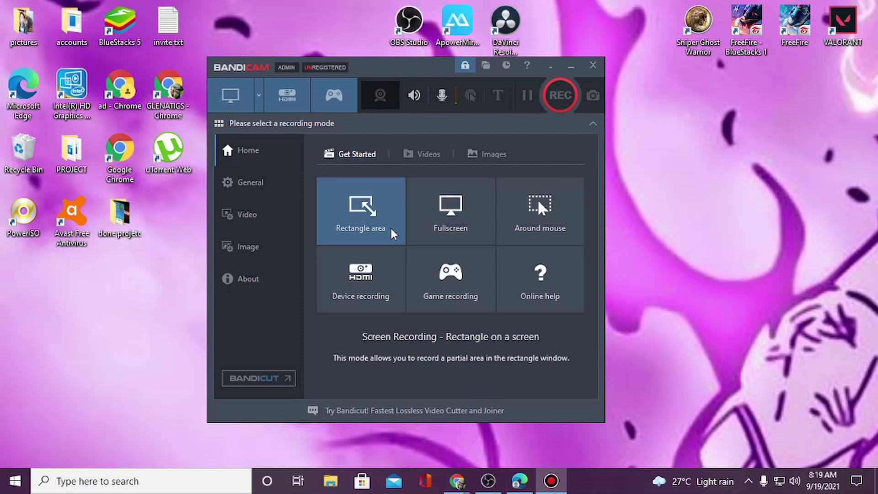
pyautogui.click(366, 221)
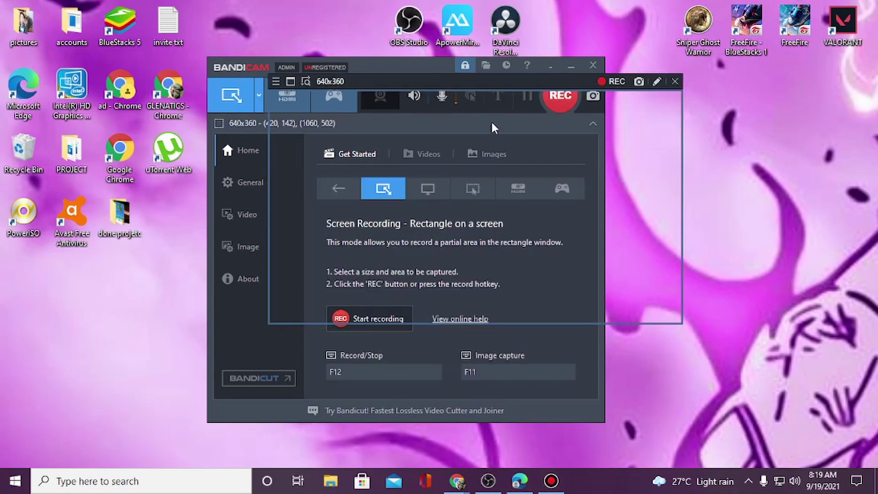
pyautogui.moveTo(475, 85); pyautogui.dragTo(264, 149)
pyautogui.moveTo(401, 78); pyautogui.dragTo(659, 53)
pyautogui.moveTo(308, 144); pyautogui.dragTo(259, 10)
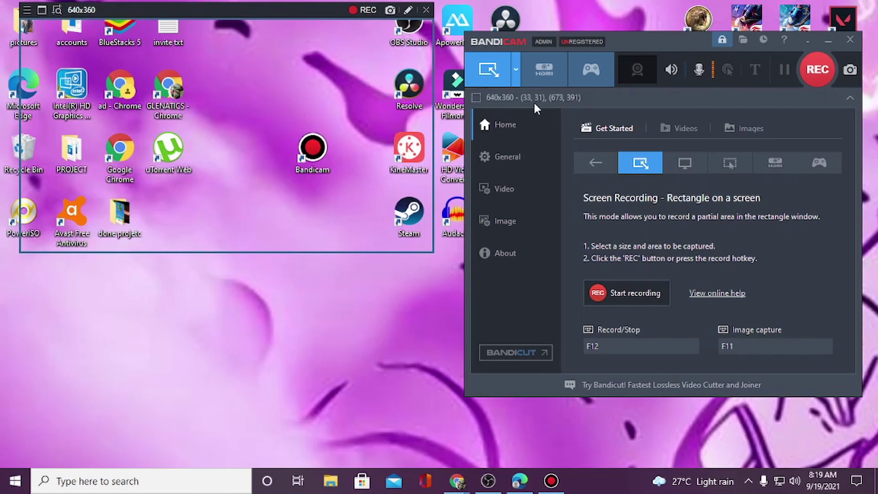
# Step: Set the rectangle capture area to 320x240 (4:3) and place it around the Bandicam desktop shortcut
pyautogui.click(502, 75)
pyautogui.moveTo(515, 127)
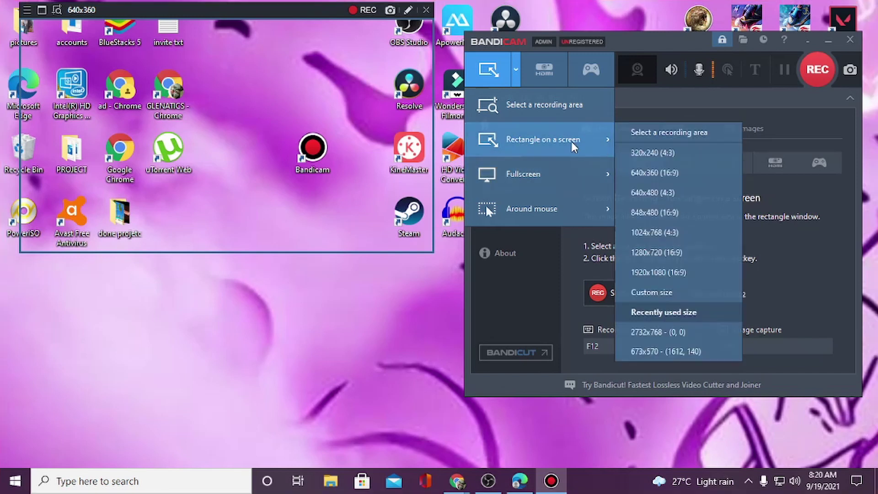
pyautogui.click(653, 155)
pyautogui.moveTo(110, 8); pyautogui.dragTo(302, 68)
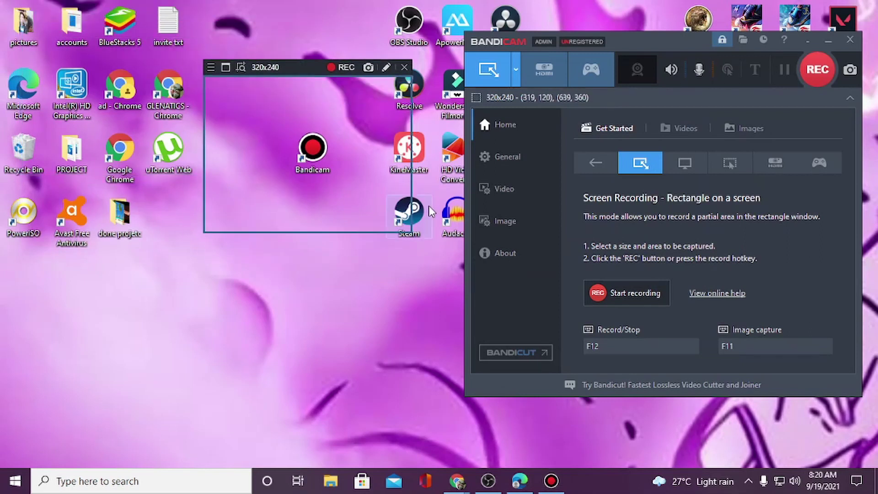
# Step: Set the rectangle capture area to 640x480 (4:3) and move the frame across the desktop onto the second display
pyautogui.click(515, 69)
pyautogui.moveTo(556, 138)
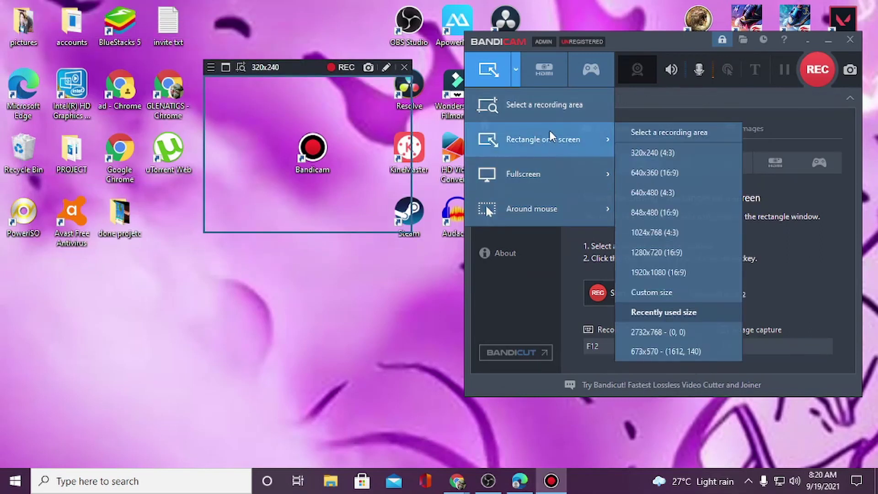
pyautogui.click(657, 195)
pyautogui.moveTo(405, 69); pyautogui.dragTo(222, 33)
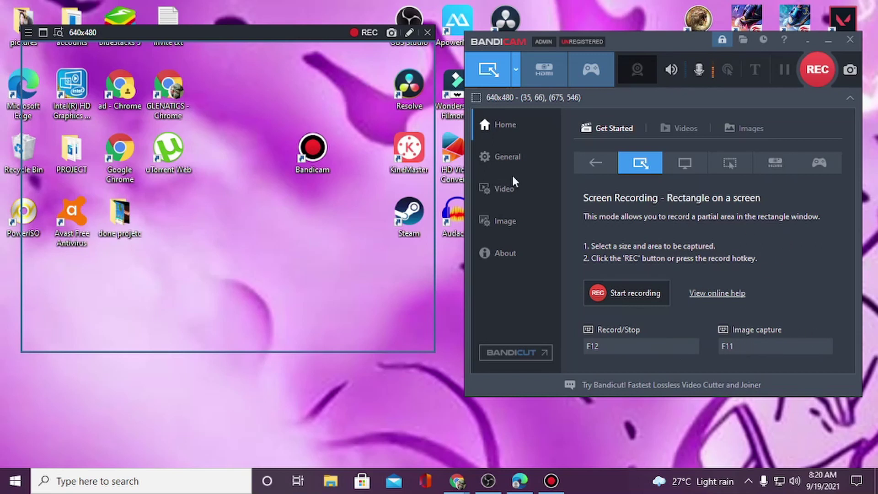
pyautogui.moveTo(298, 37); pyautogui.dragTo(300, 30)
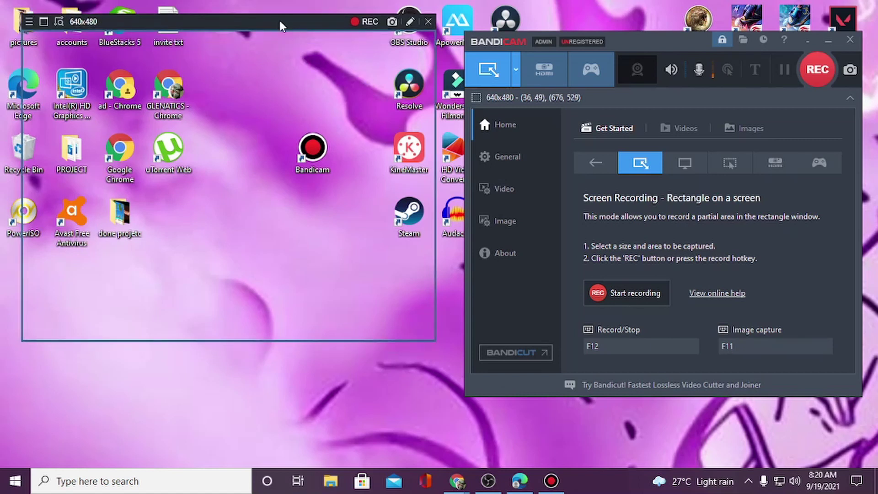
pyautogui.moveTo(280, 28); pyautogui.dragTo(877, 60)
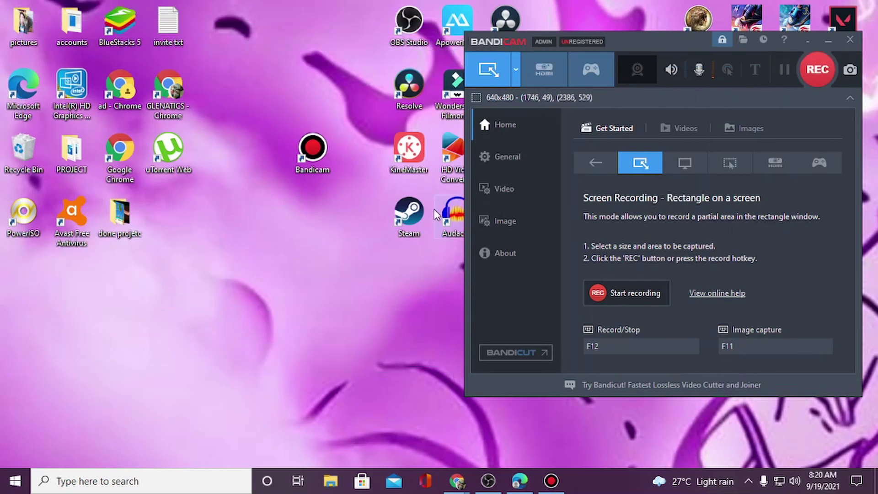
# Step: Make a short test recording of the 640x480 area and show the list of recorded videos
pyautogui.press('F12')
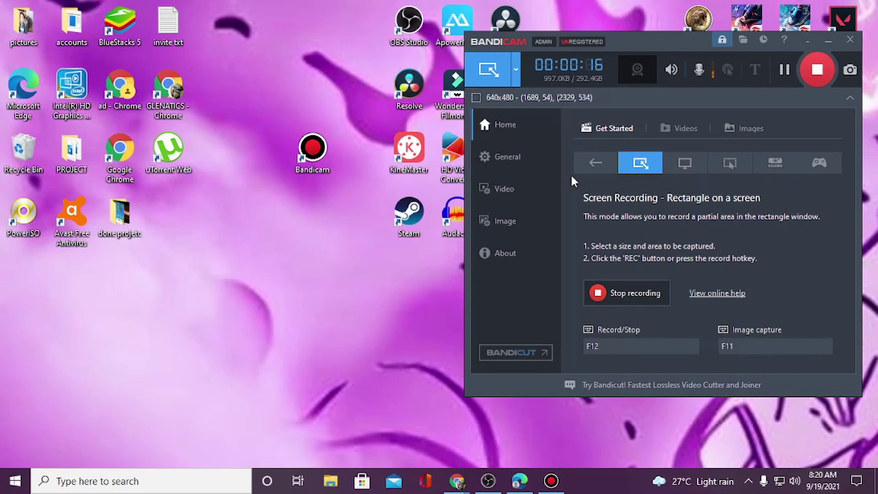
pyautogui.press('F12')
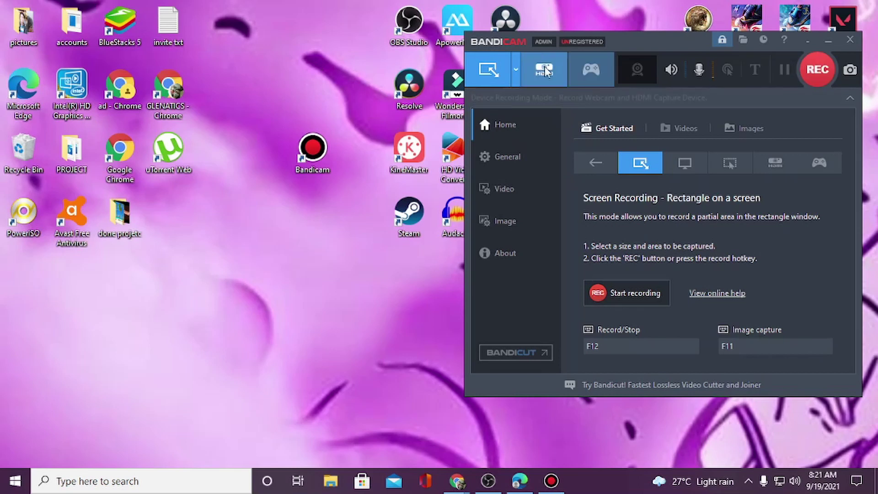
pyautogui.moveTo(671, 52); pyautogui.dragTo(440, 41)
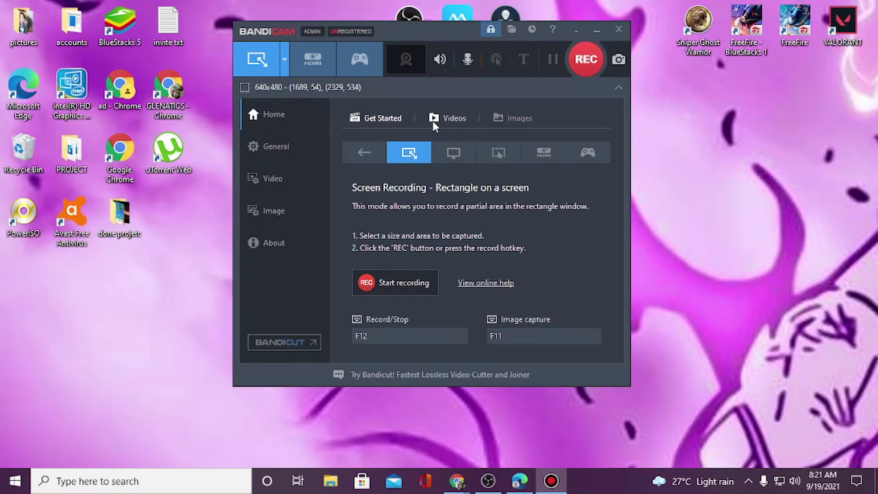
pyautogui.click(444, 122)
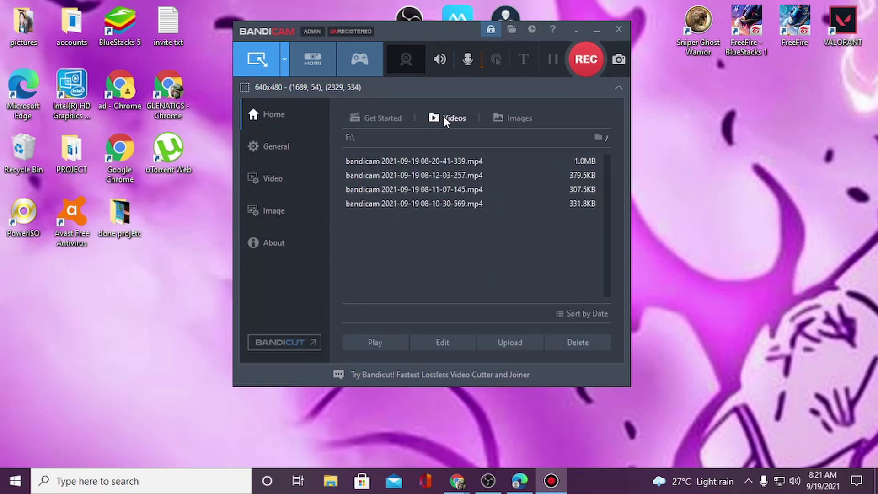
pyautogui.click(409, 179)
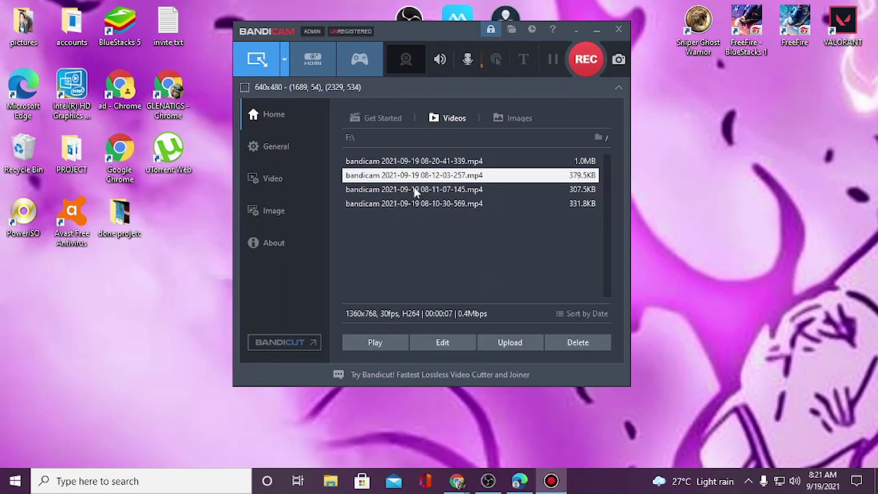
pyautogui.keyDown('shift'); pyautogui.click(417, 189); pyautogui.keyUp('shift')
pyautogui.keyDown('shift'); pyautogui.click(421, 204); pyautogui.keyUp('shift')
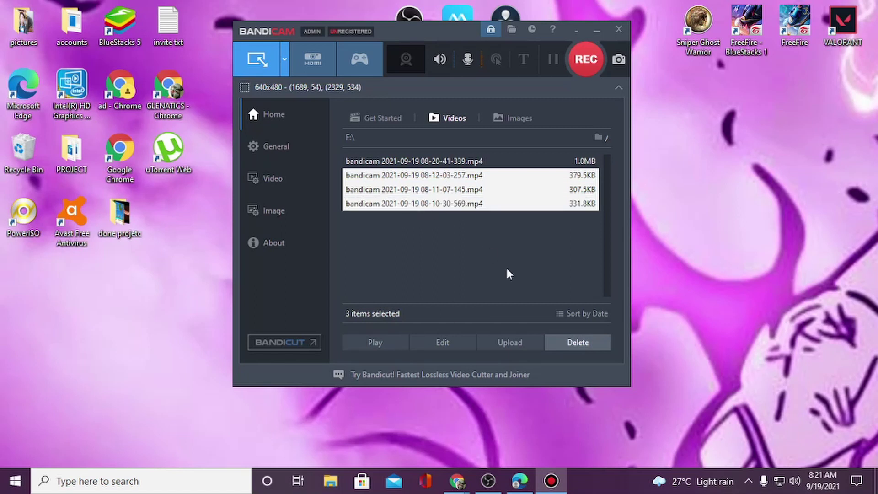
pyautogui.click(580, 345)
pyautogui.click(464, 247)
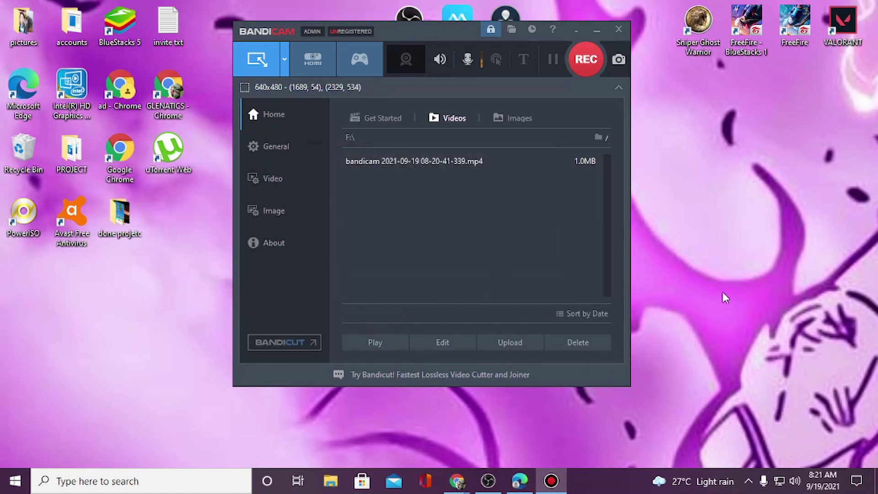
pyautogui.click(449, 161)
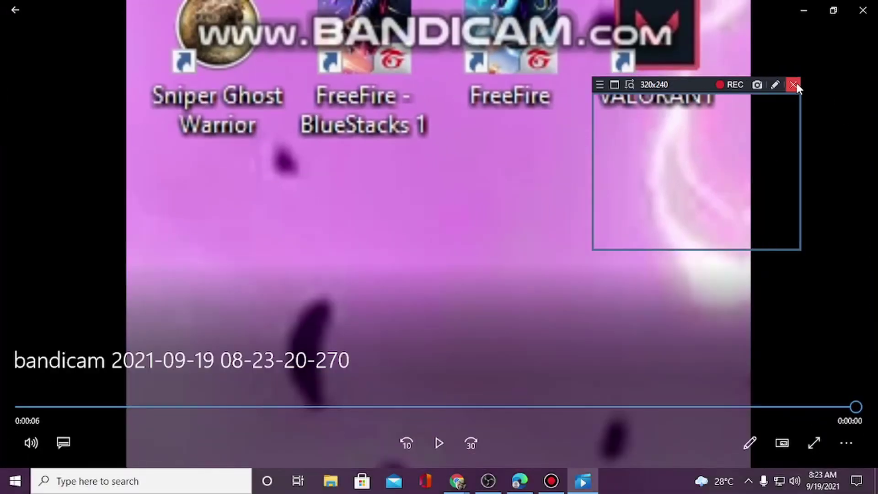
# Step: Close the video player and switch the recording mode from rectangle area to Fullscreen, moving the Bandicam window clear of the capture bar
pyautogui.click(862, 11)
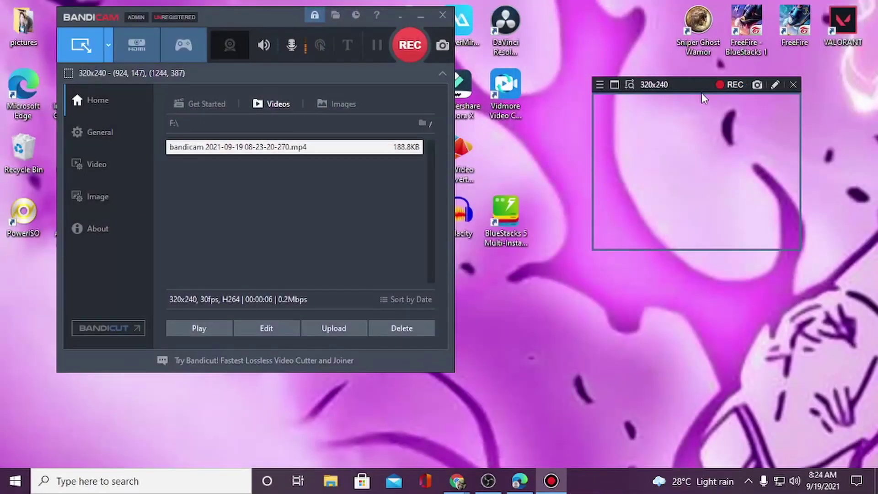
pyautogui.moveTo(686, 85); pyautogui.dragTo(598, 76)
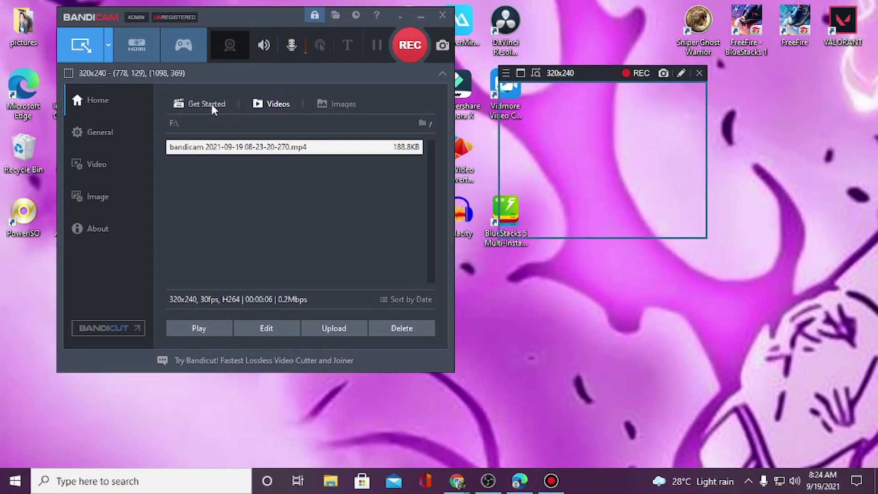
pyautogui.click(191, 109)
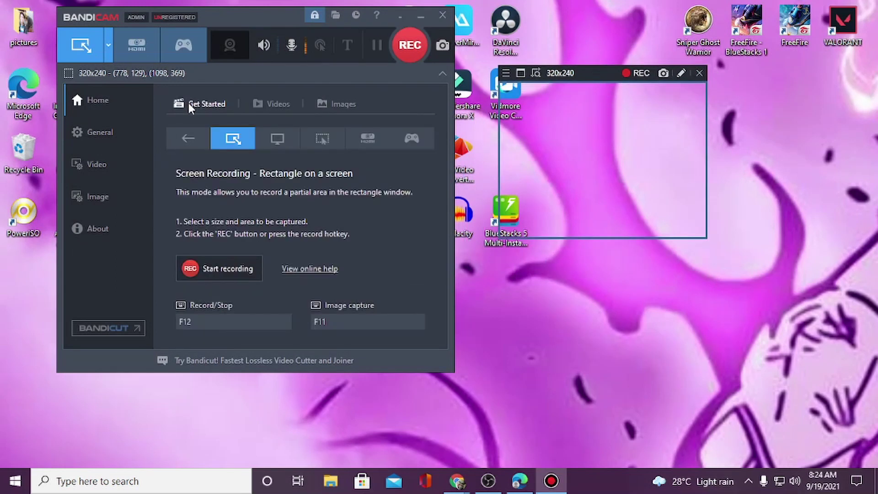
pyautogui.click(188, 140)
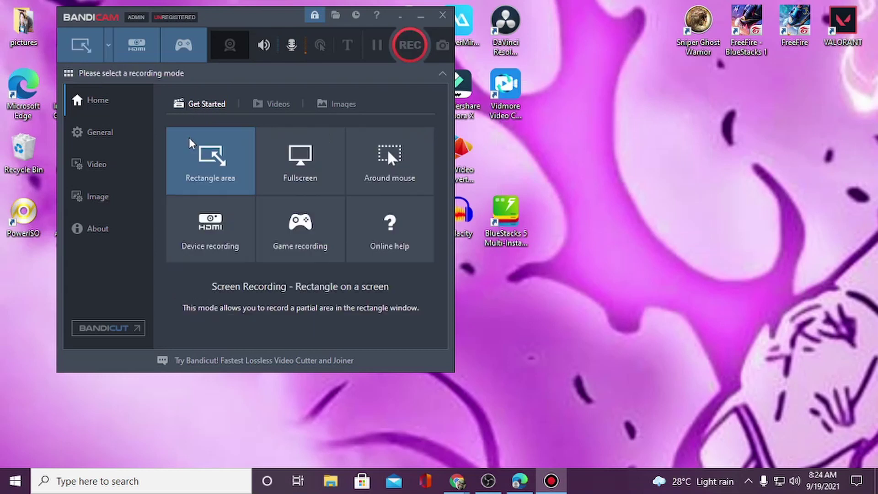
pyautogui.click(302, 174)
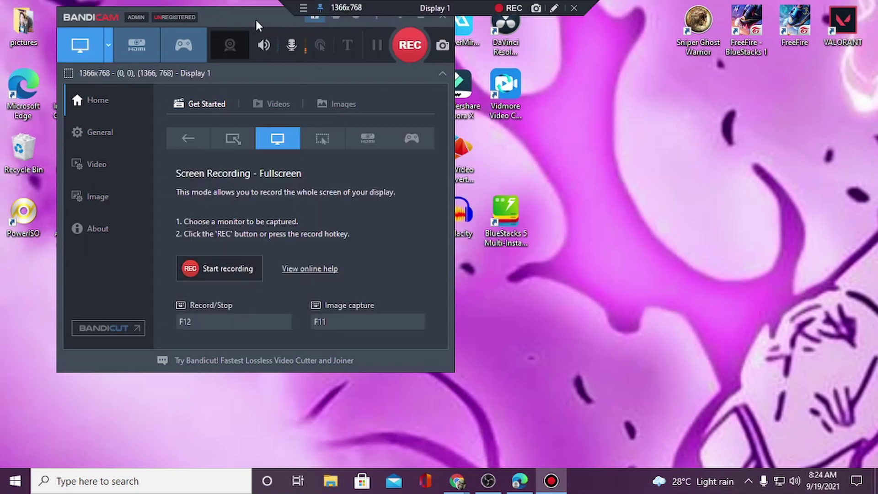
pyautogui.moveTo(257, 24); pyautogui.dragTo(409, 49)
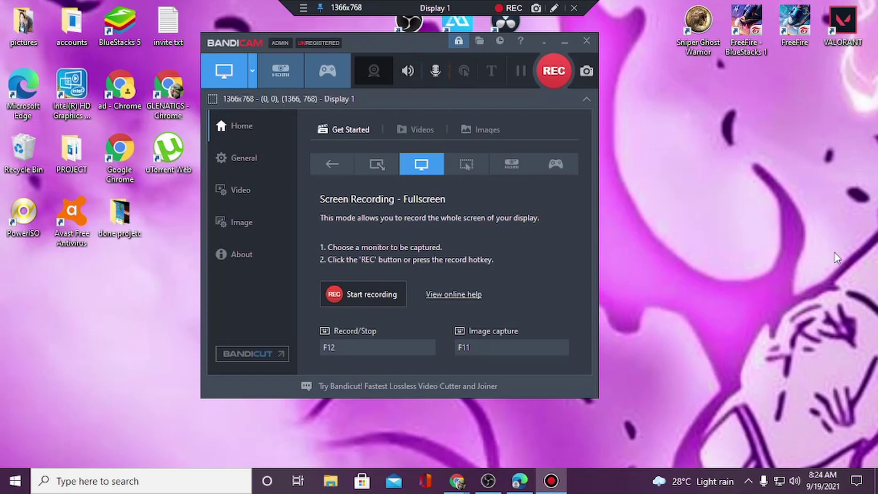
pyautogui.click(558, 72)
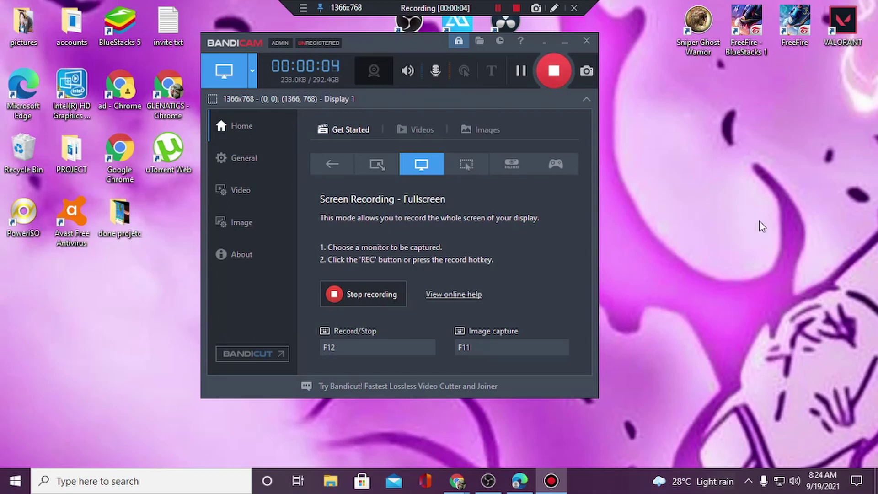
pyautogui.press('F12')
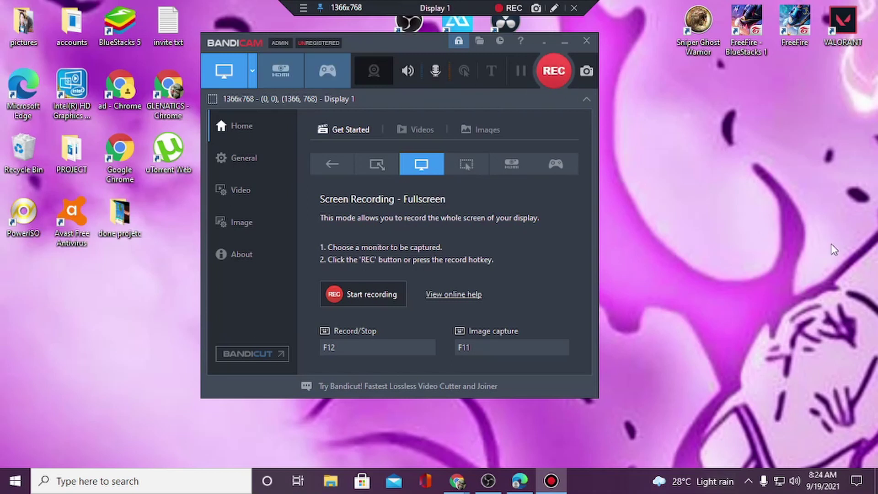
pyautogui.click(425, 130)
pyautogui.click(430, 174)
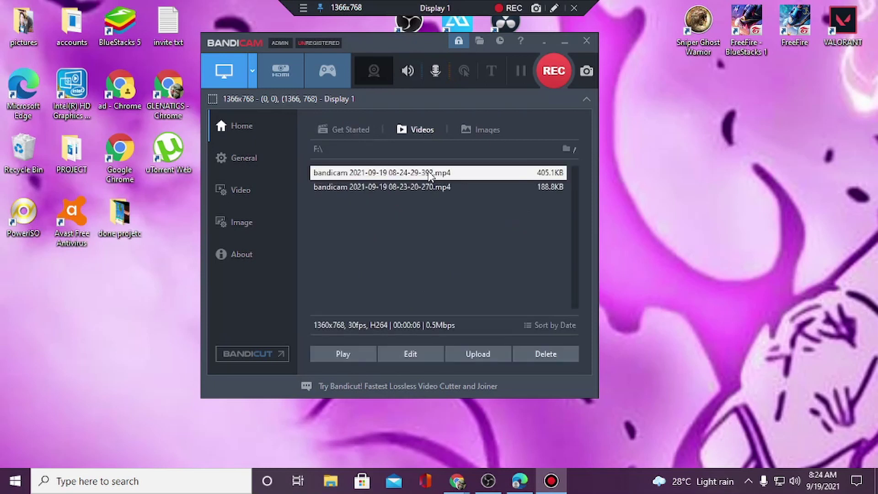
pyautogui.doubleClick(430, 175)
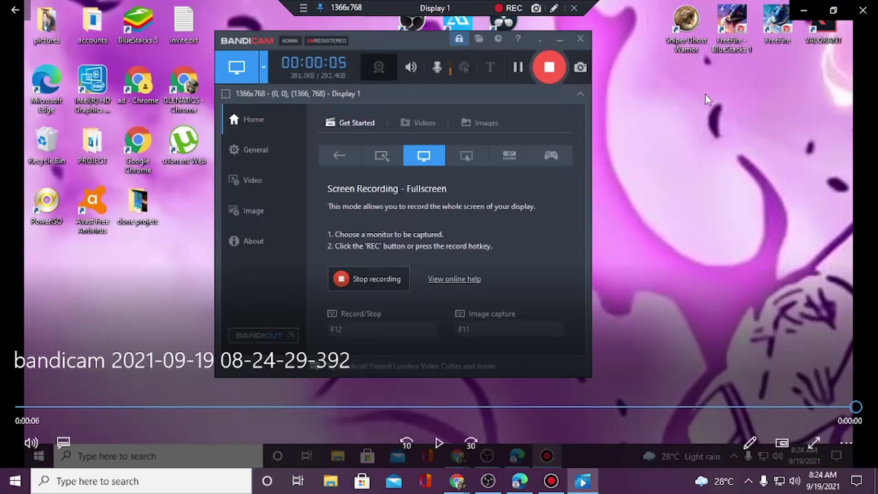
# Step: Close the video player and switch the recording mode from Fullscreen to Around mouse with a 320x240 capture size
pyautogui.click(862, 10)
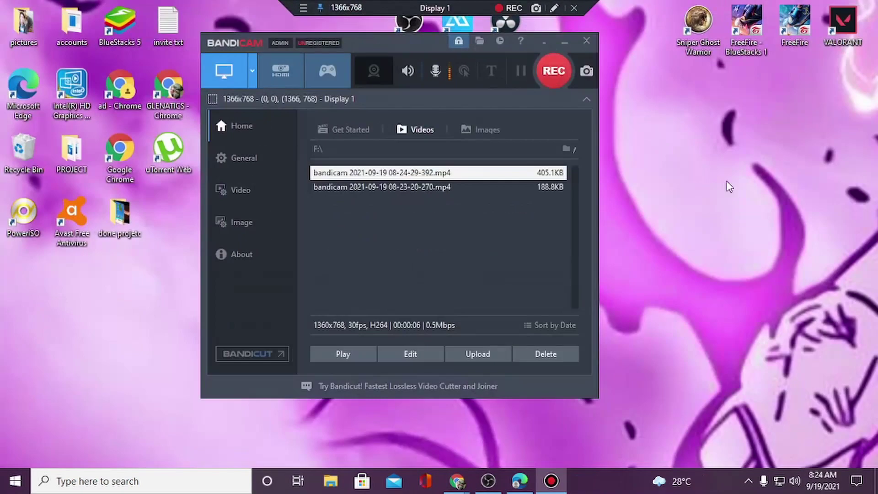
pyautogui.click(338, 131)
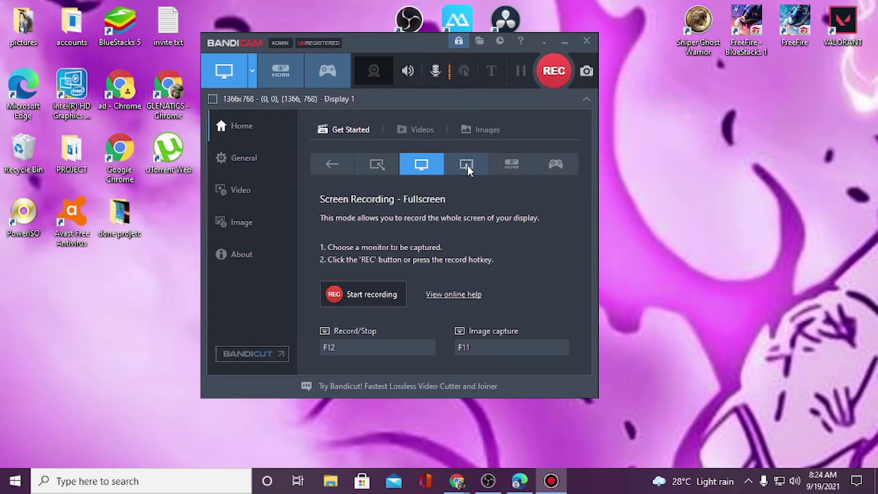
pyautogui.click(467, 170)
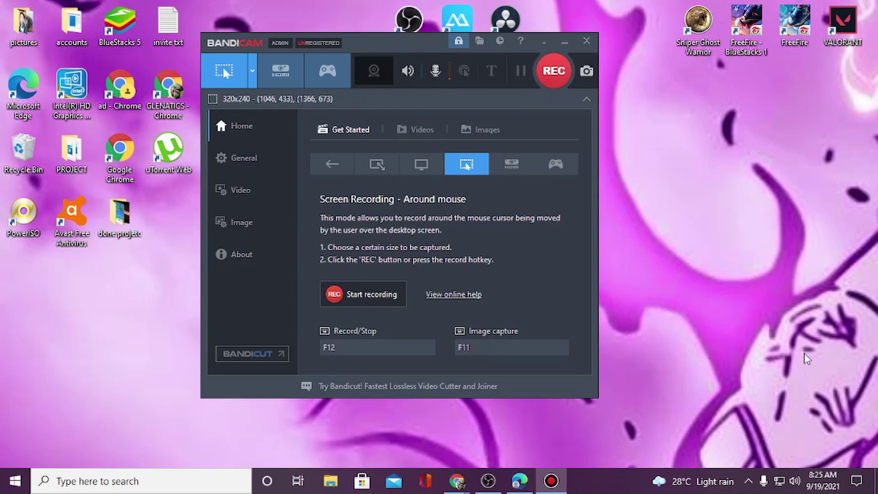
pyautogui.moveTo(404, 44); pyautogui.dragTo(388, 48)
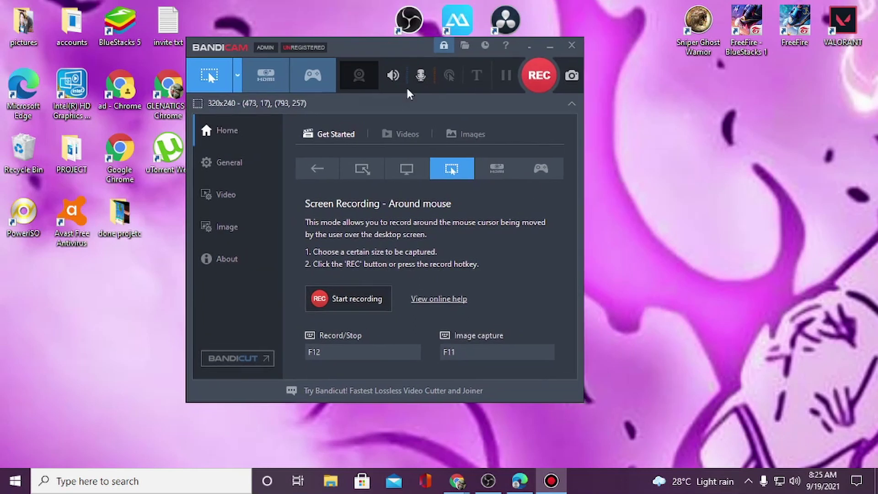
pyautogui.click(212, 76)
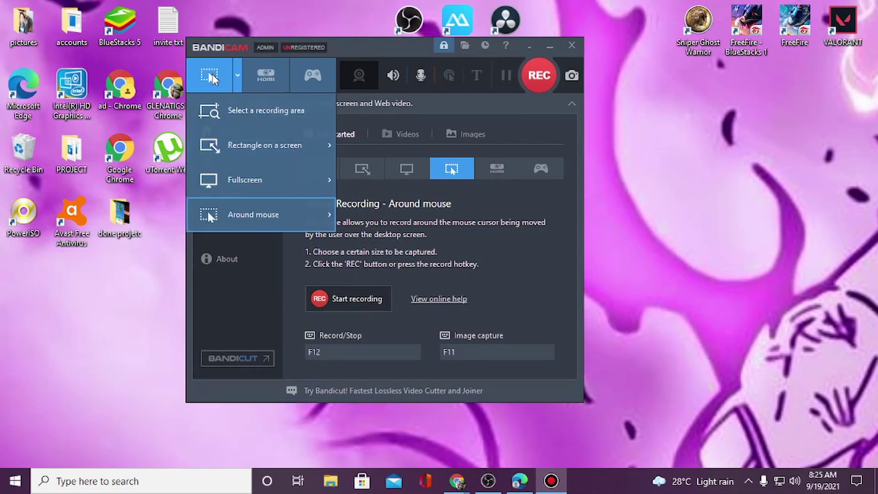
pyautogui.moveTo(246, 203)
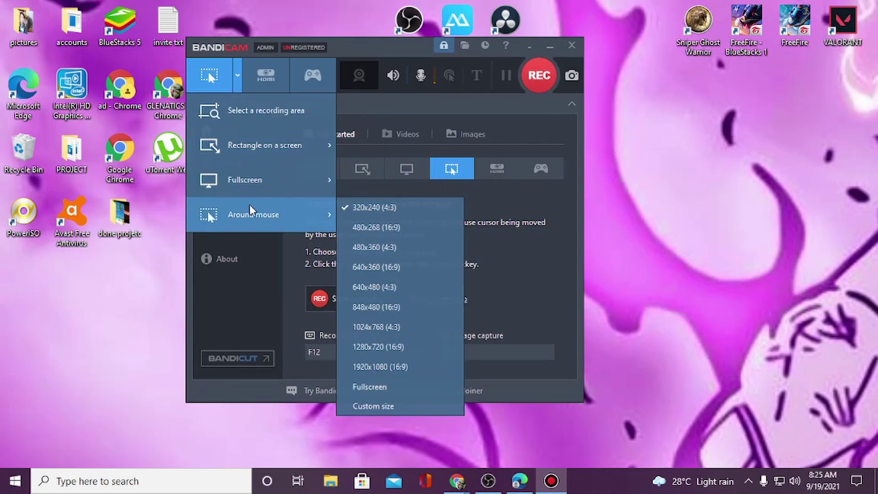
pyautogui.click(381, 209)
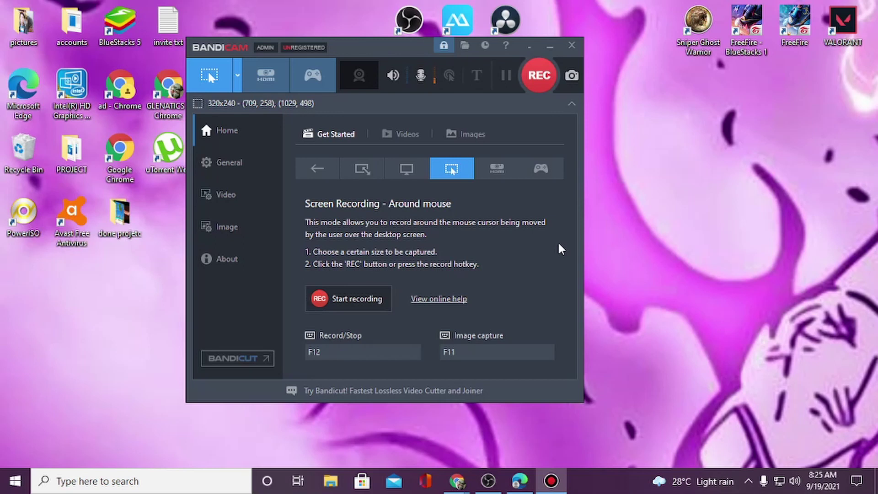
# Step: Make a short around-mouse test recording, play it back from the video list, and close the player
pyautogui.press('F12')
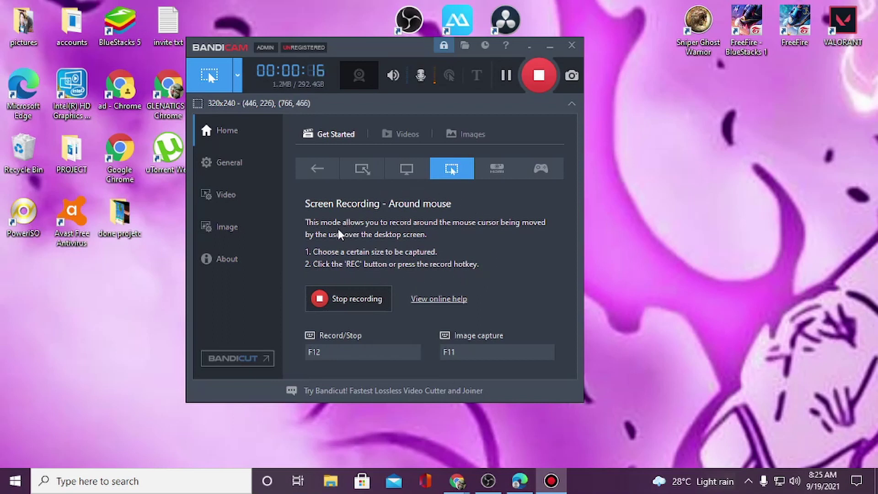
pyautogui.press('F12')
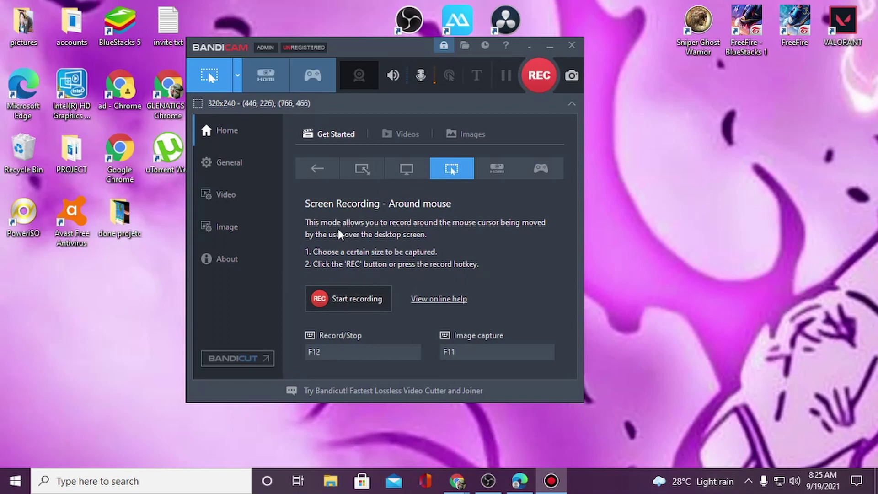
pyautogui.click(404, 134)
pyautogui.click(411, 180)
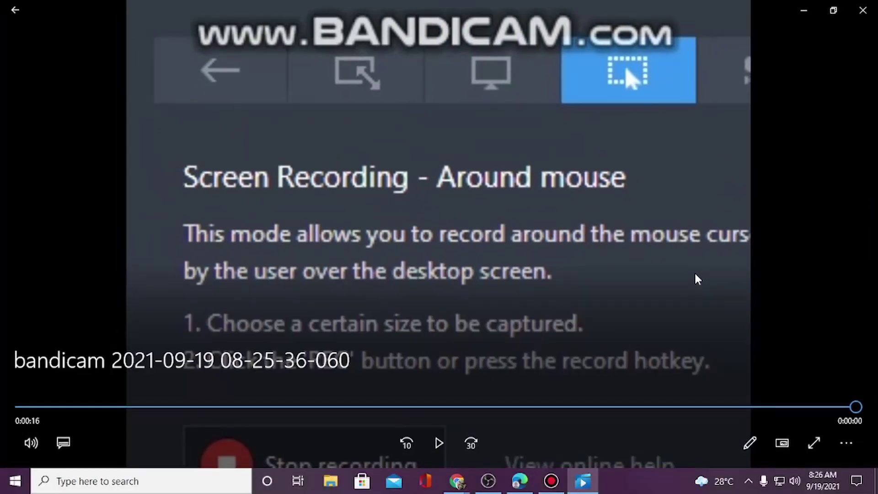
pyautogui.click(868, 13)
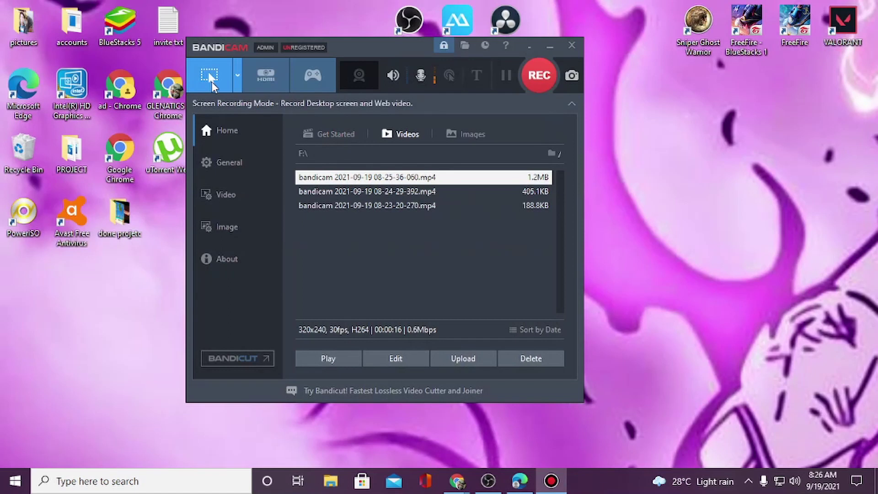
pyautogui.click(220, 84)
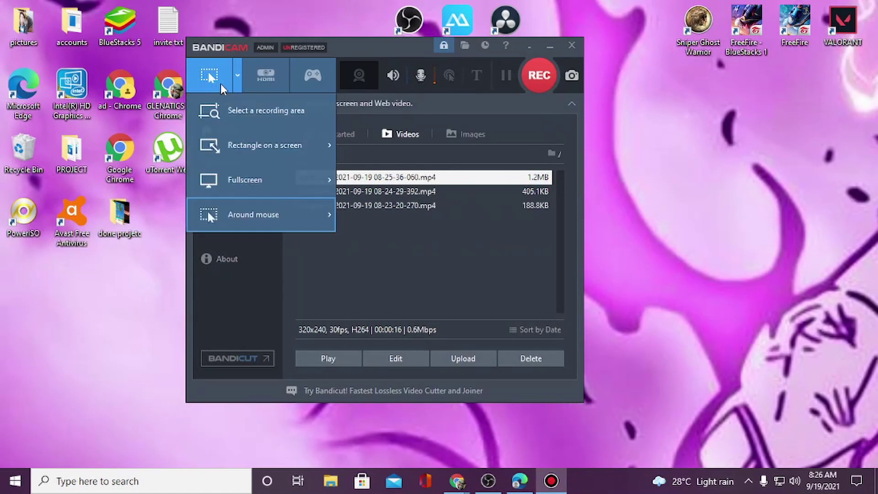
pyautogui.moveTo(259, 206)
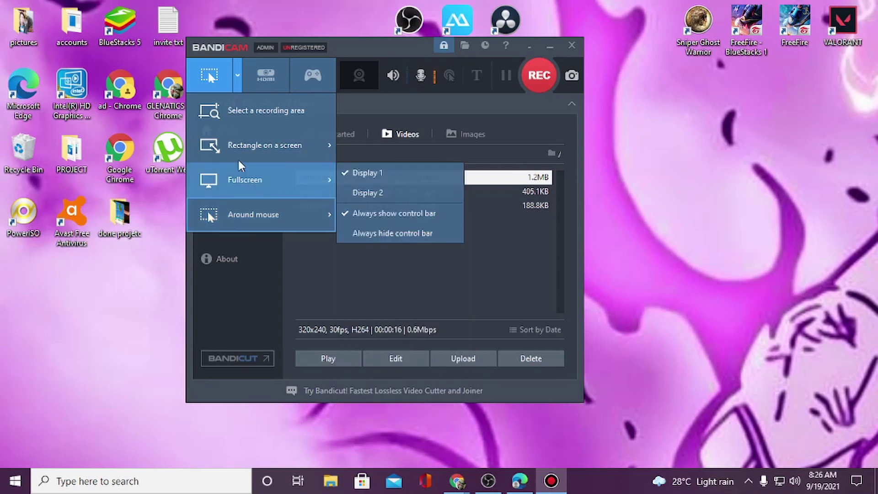
pyautogui.click(348, 172)
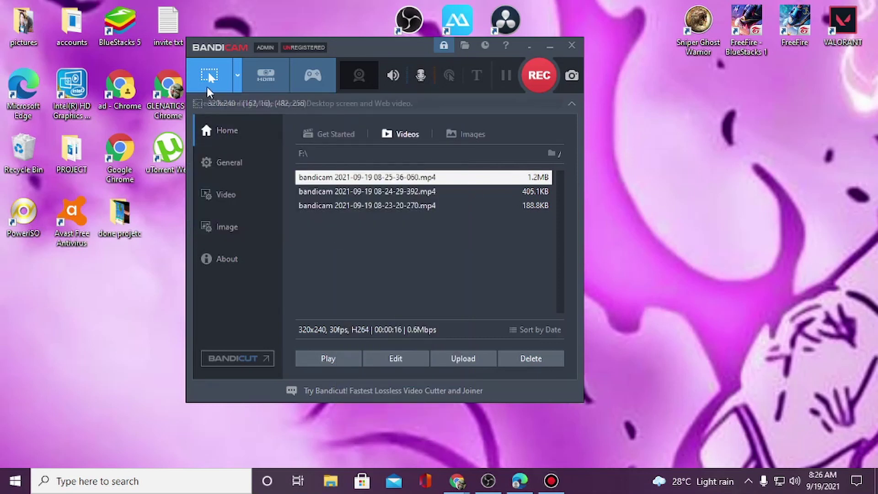
# Step: Switch to Device recording mode and move the webcam preview window clear of the Bandicam window
pyautogui.click(329, 136)
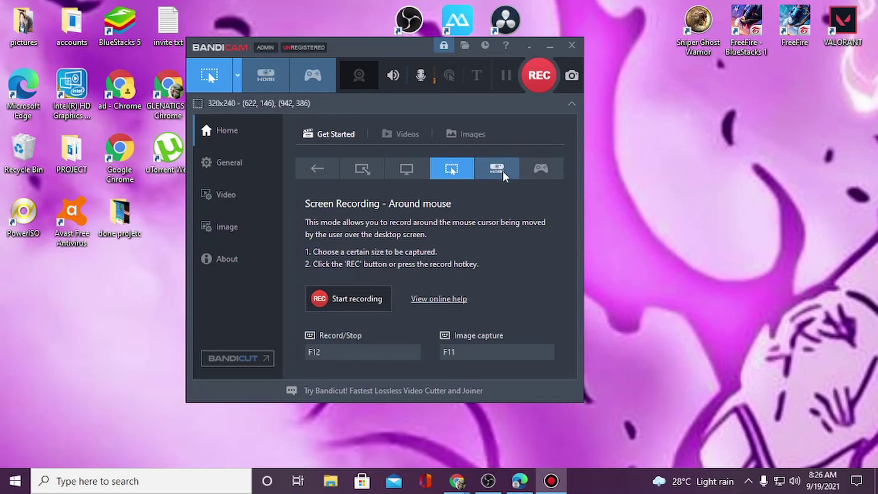
pyautogui.click(325, 170)
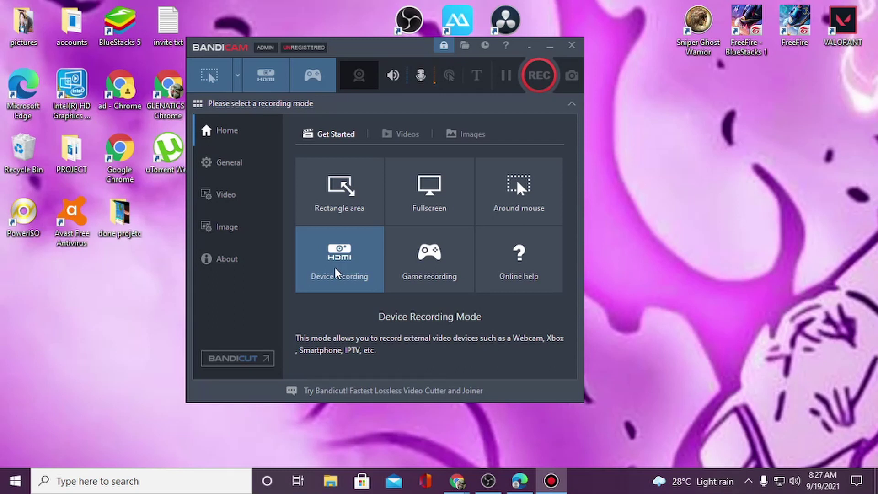
pyautogui.click(346, 269)
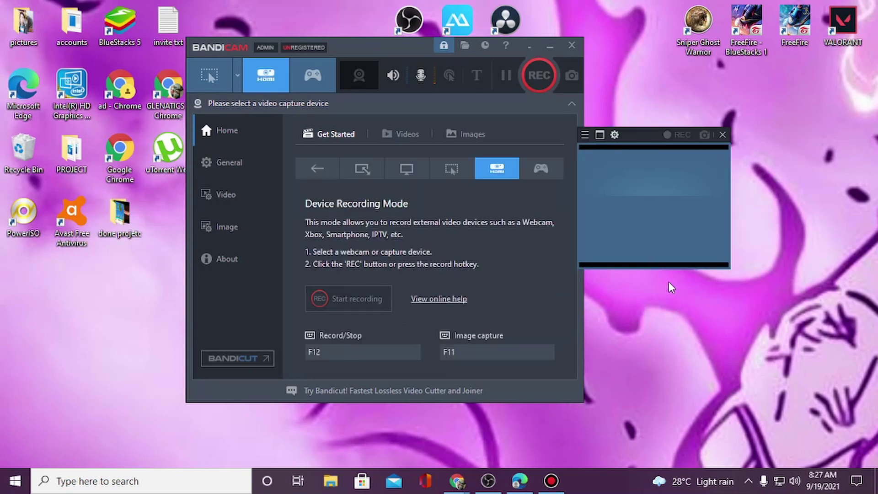
pyautogui.moveTo(627, 135); pyautogui.dragTo(688, 97)
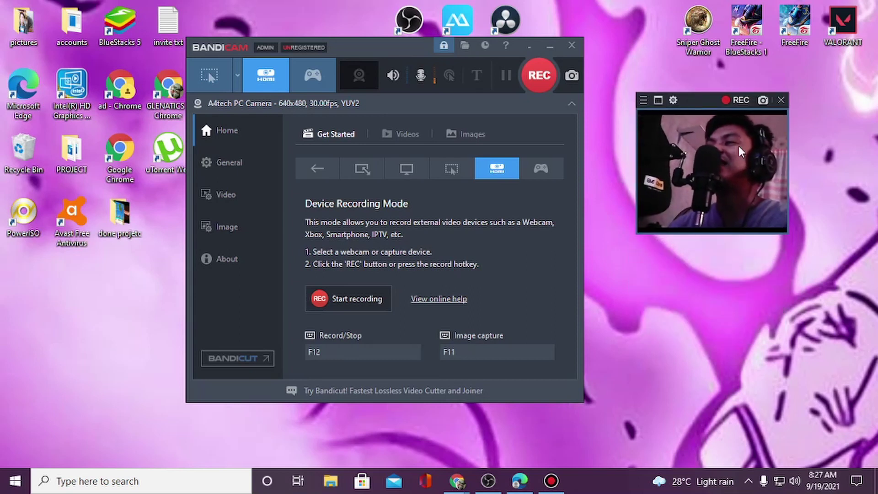
# Step: Review the webcam's device selection choices and its Video Proc Amp and Camera Control properties, closing both dialogs without changes
pyautogui.click(674, 100)
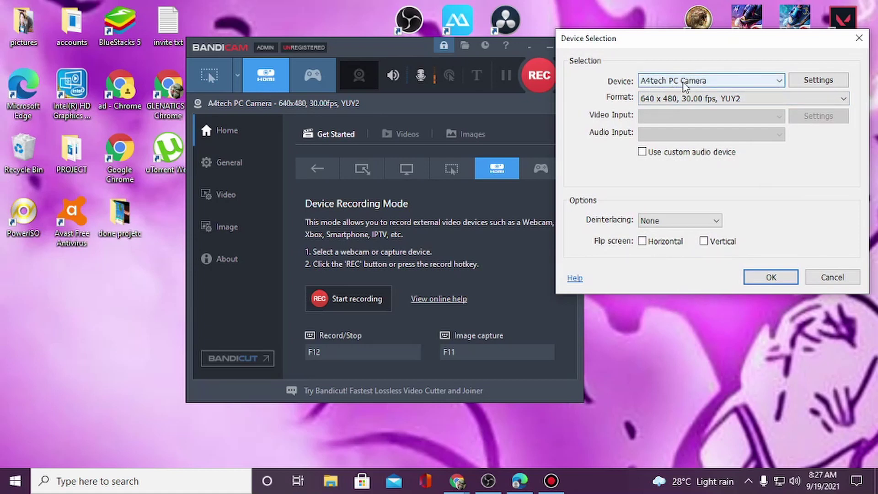
pyautogui.click(772, 83)
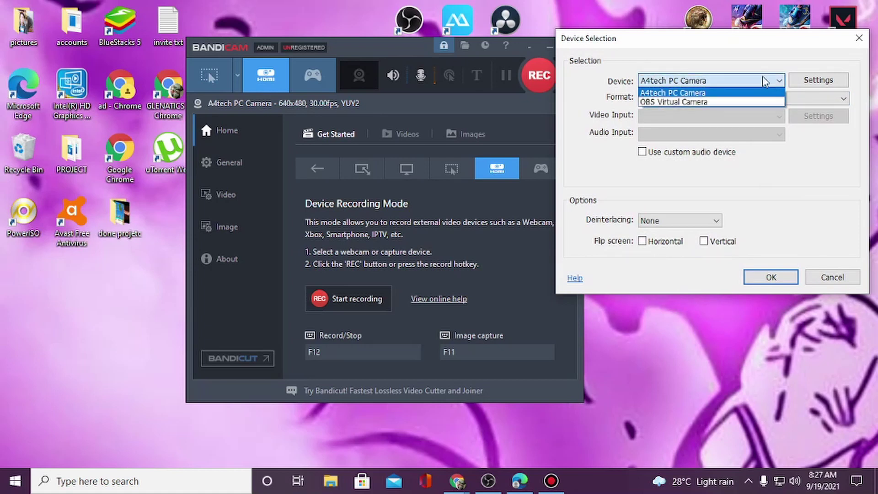
pyautogui.click(761, 81)
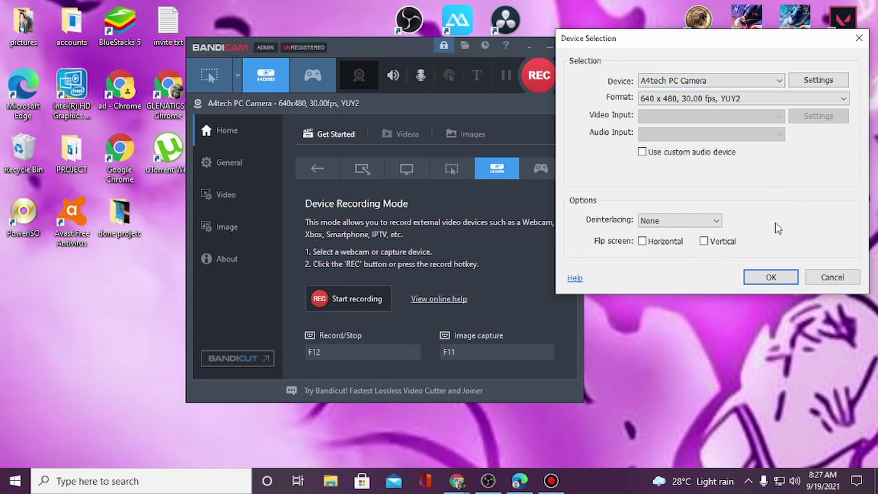
pyautogui.click(753, 84)
pyautogui.click(777, 83)
pyautogui.click(805, 81)
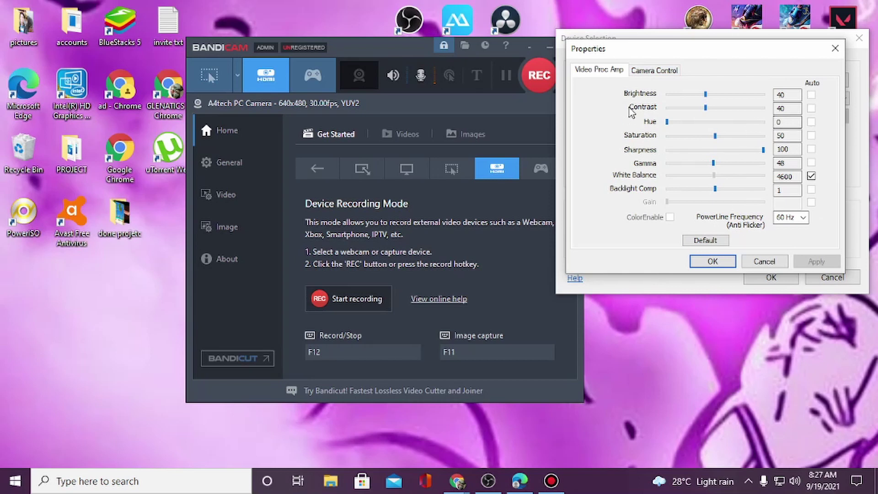
pyautogui.click(663, 72)
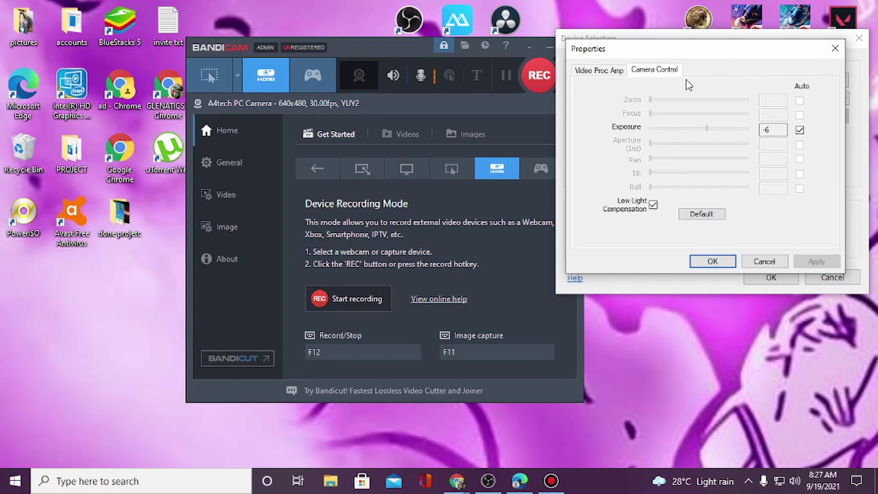
pyautogui.click(611, 71)
pyautogui.click(835, 50)
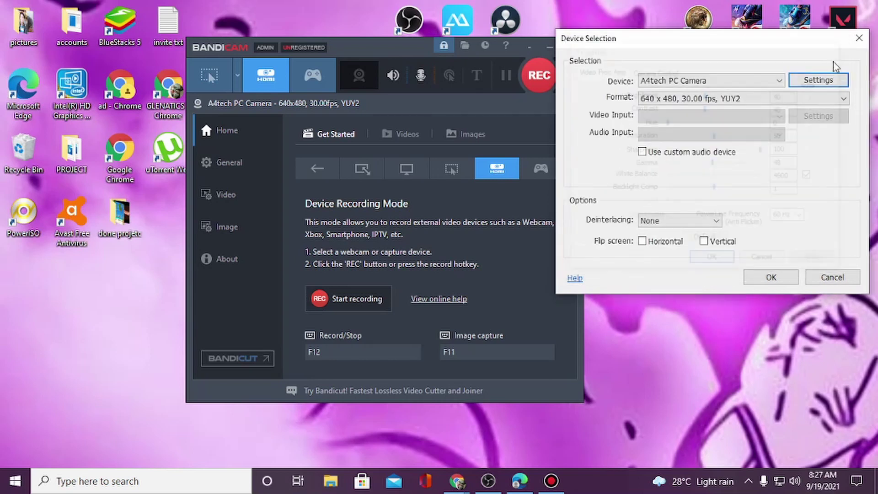
pyautogui.click(865, 43)
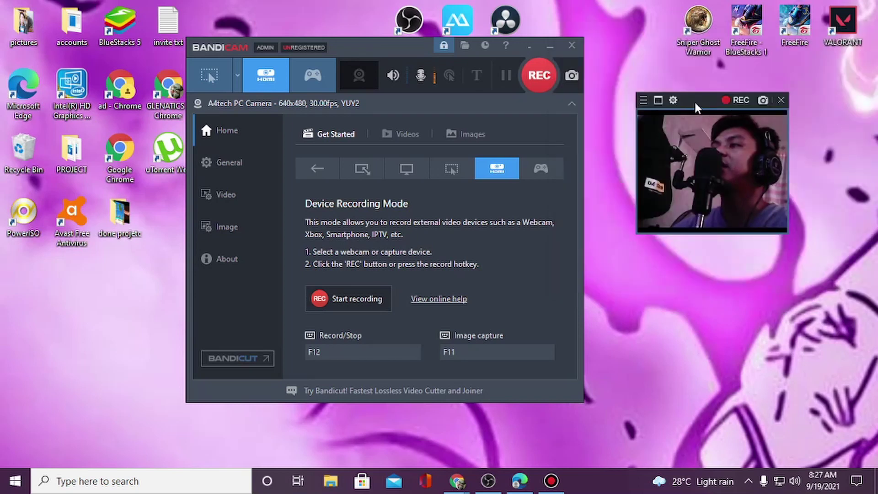
# Step: Enlarge the webcam preview window in width and height and reposition it beside the Bandicam window
pyautogui.moveTo(696, 107); pyautogui.dragTo(675, 91)
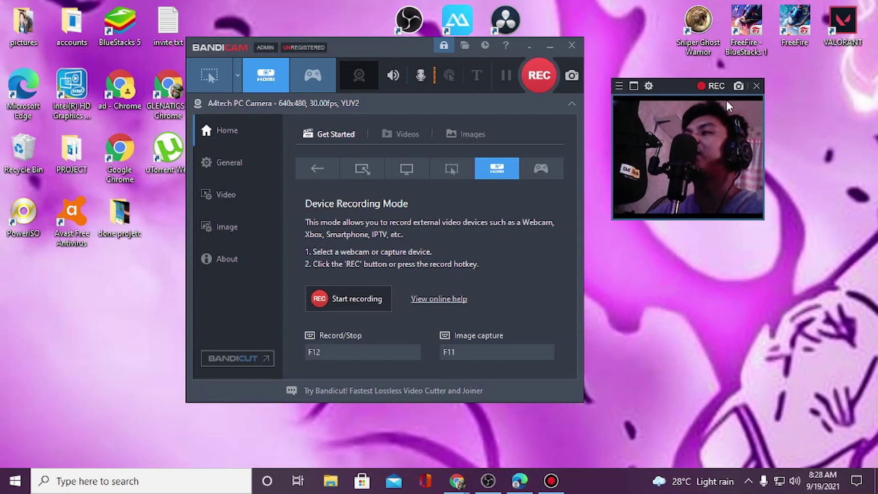
pyautogui.moveTo(763, 109); pyautogui.dragTo(777, 115)
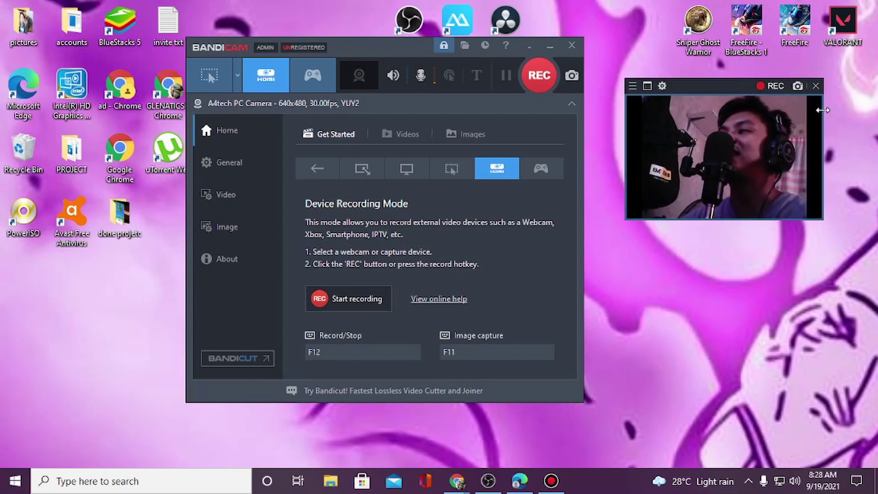
pyautogui.moveTo(726, 94); pyautogui.dragTo(705, 45)
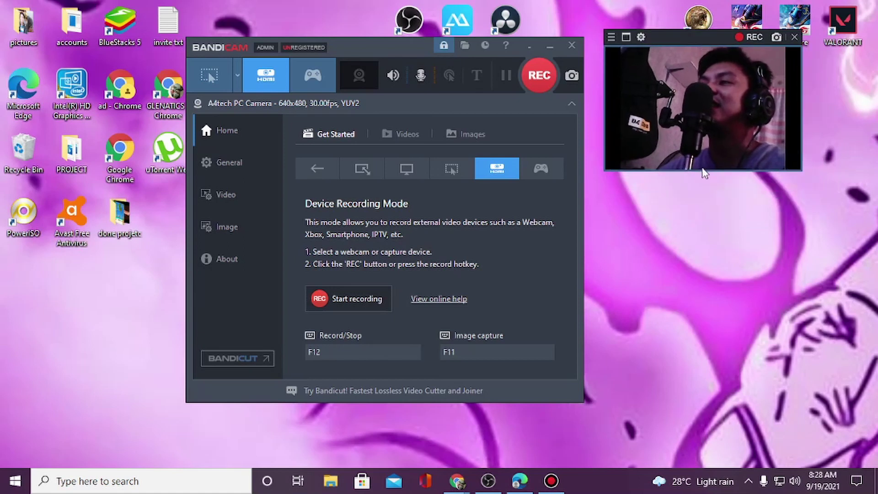
pyautogui.moveTo(702, 171); pyautogui.dragTo(707, 187)
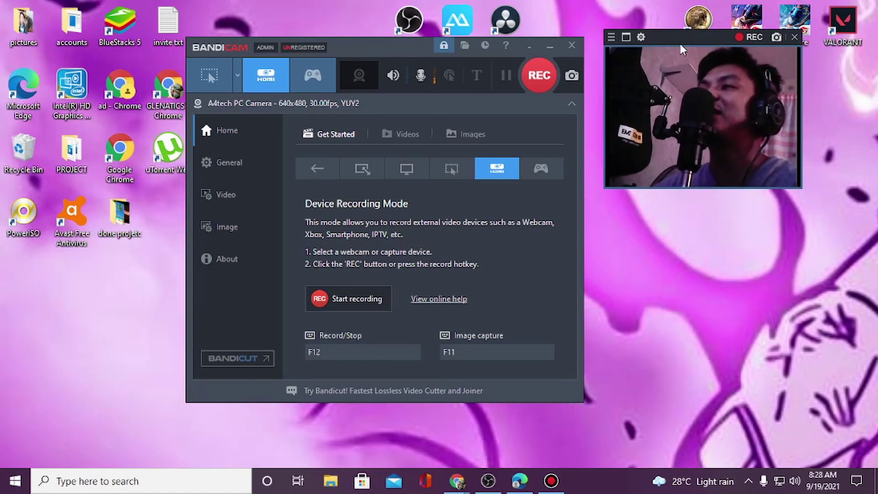
pyautogui.moveTo(681, 50); pyautogui.dragTo(718, 94)
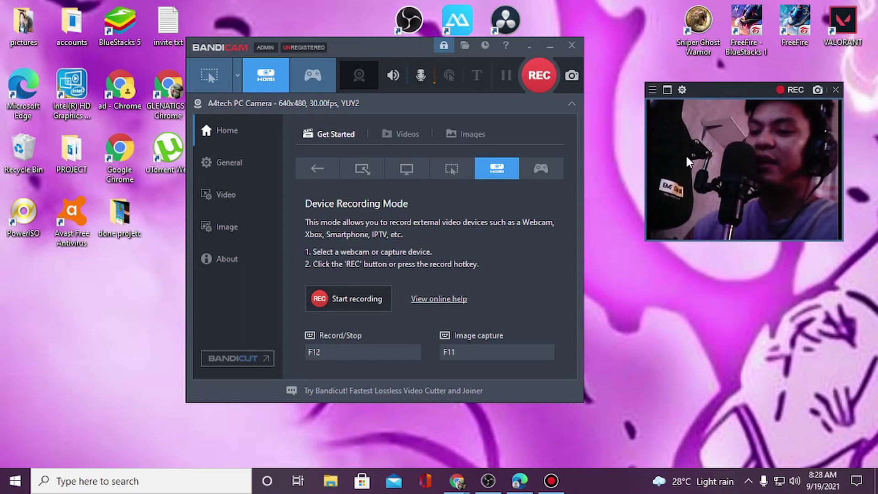
# Step: Make a short webcam recording with the A4tech PC Camera, play it back from the video list, and close the player
pyautogui.press('F12')
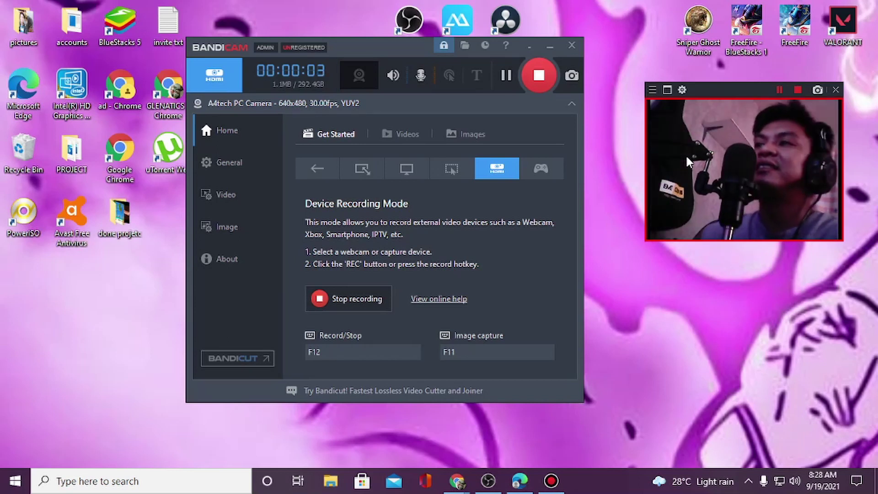
pyautogui.click(538, 76)
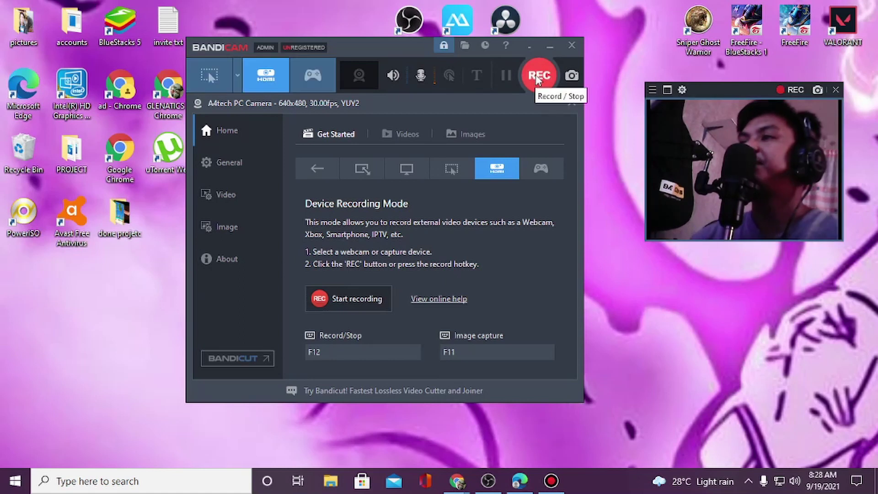
pyautogui.click(407, 135)
pyautogui.click(422, 178)
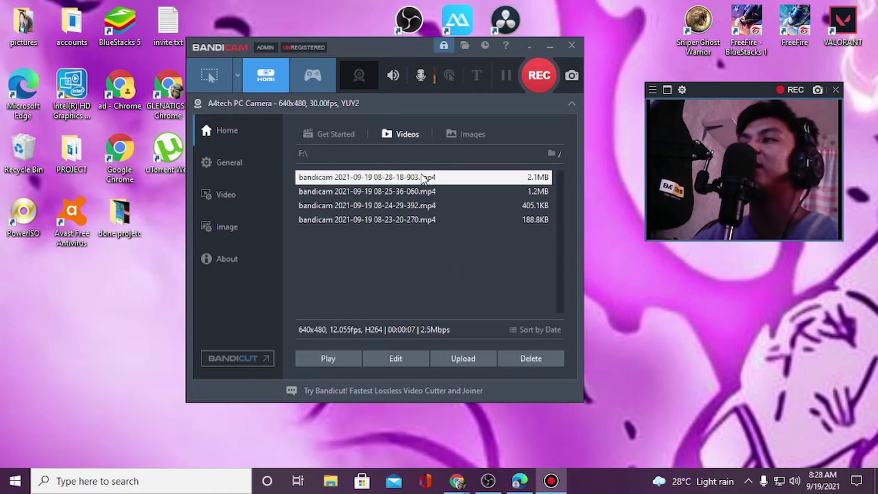
pyautogui.click(328, 359)
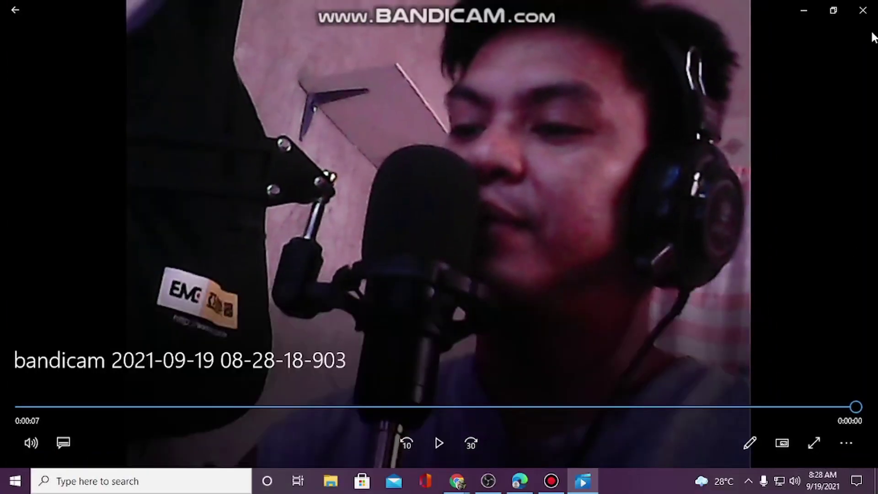
pyautogui.click(860, 19)
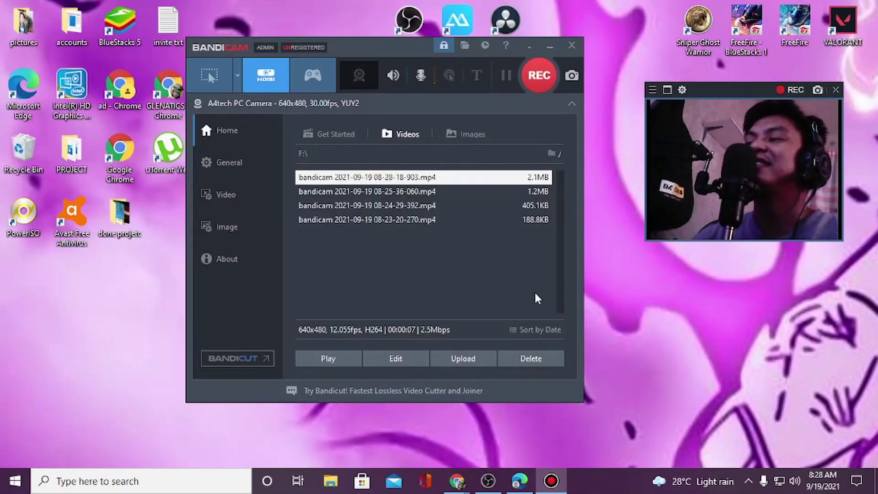
# Step: Reposition the webcam preview window, then leave Device recording mode and return to the Get Started recording mode selection
pyautogui.moveTo(761, 149); pyautogui.dragTo(750, 135)
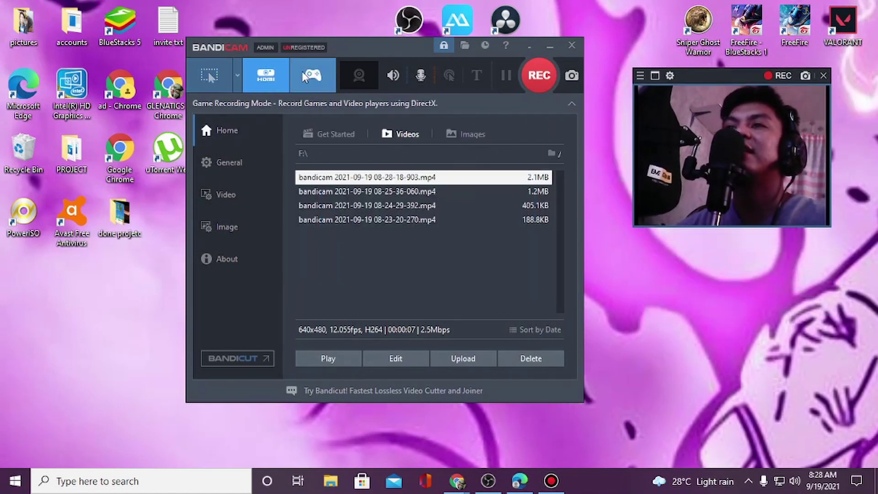
pyautogui.click(356, 135)
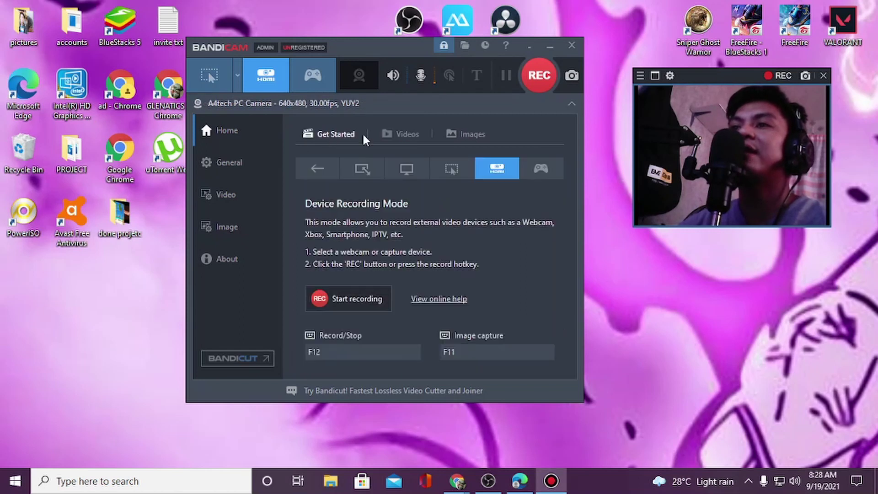
pyautogui.click(321, 171)
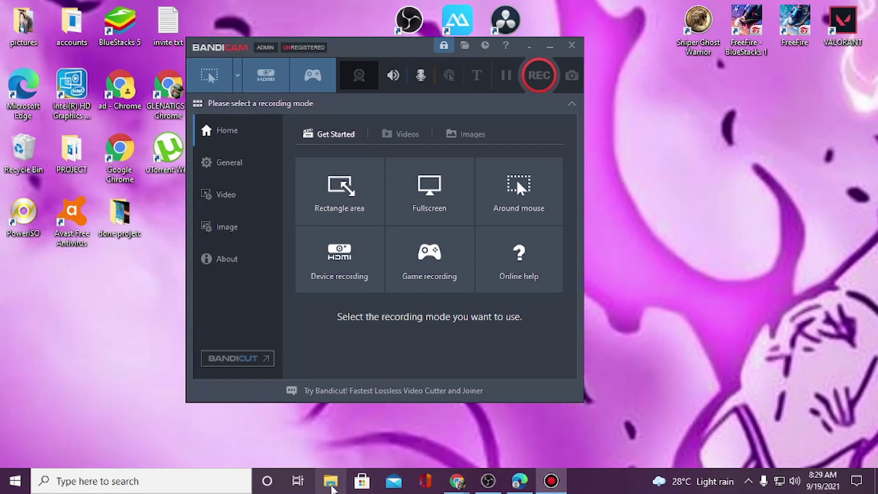
pyautogui.click(331, 481)
pyautogui.scroll(-2, 233, 286)
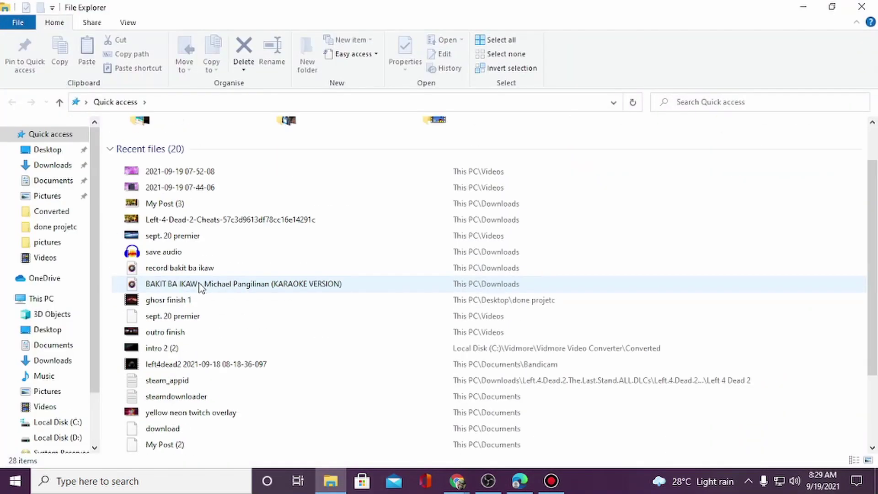
pyautogui.click(53, 257)
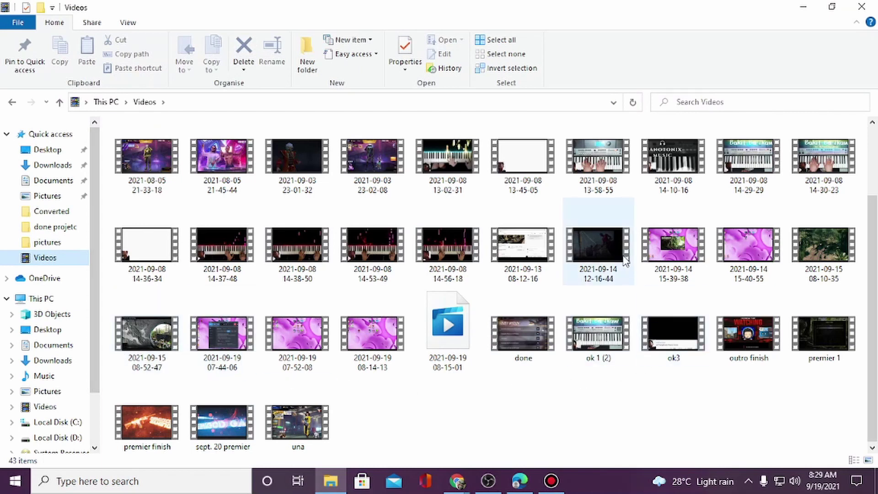
pyautogui.doubleClick(811, 266)
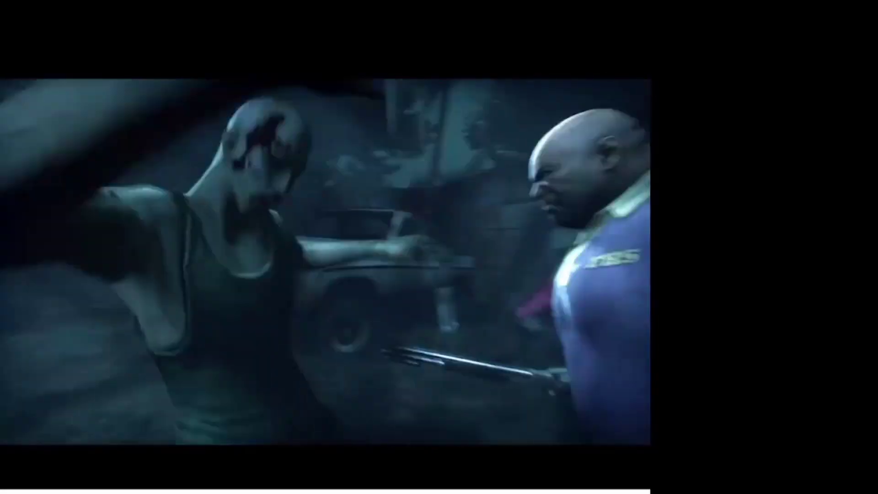
# Step: Exit full-screen playback of the game recording and close the video player
pyautogui.moveTo(780, 309)
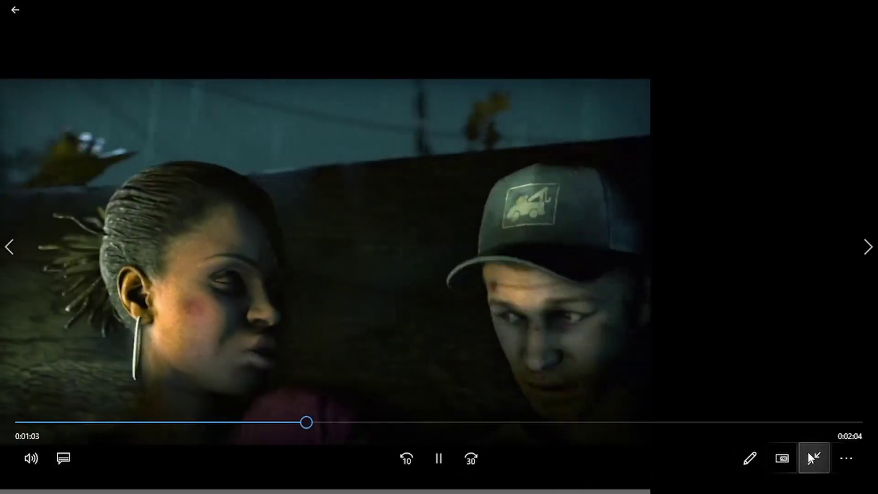
pyautogui.click(810, 455)
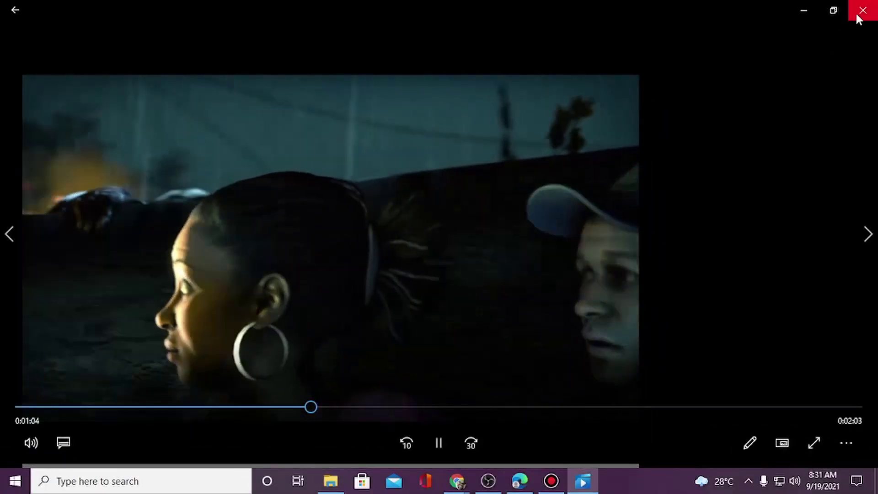
pyautogui.click(864, 14)
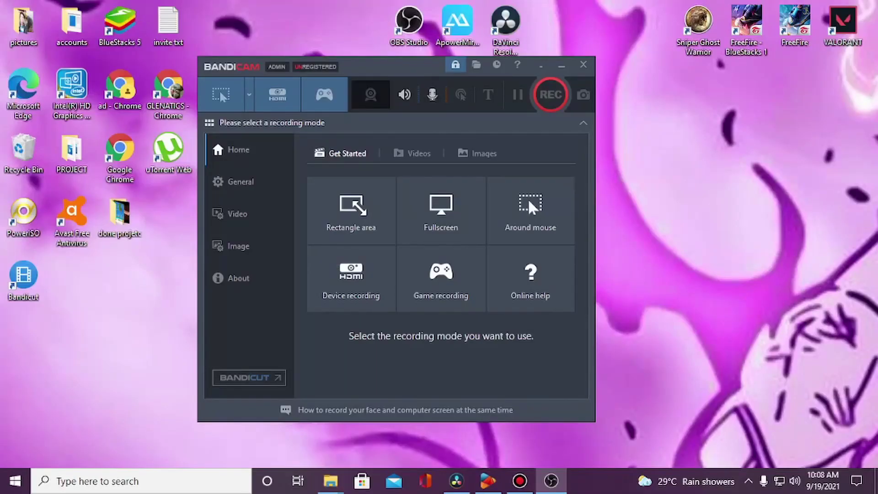